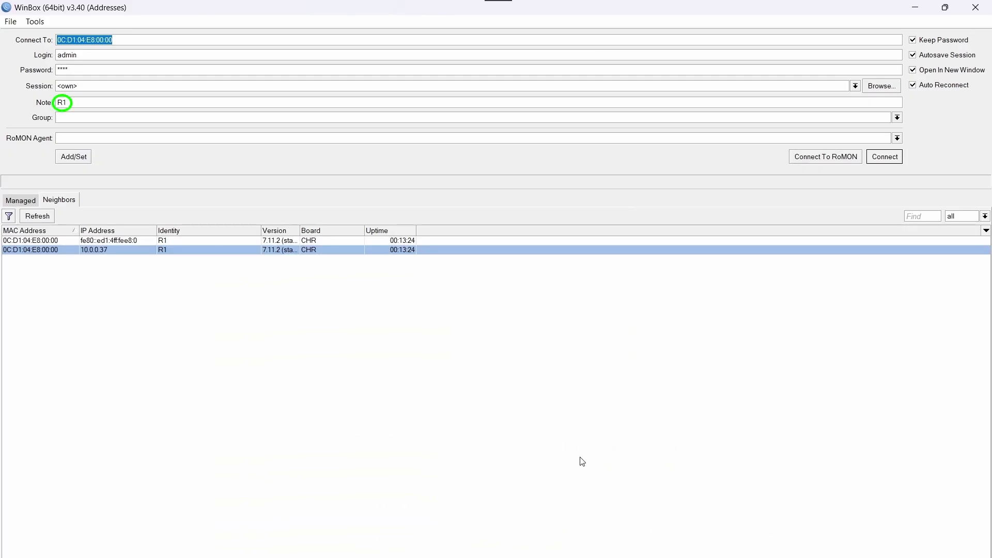
Connect to router R1 and enable RoMON on it
key("Return")
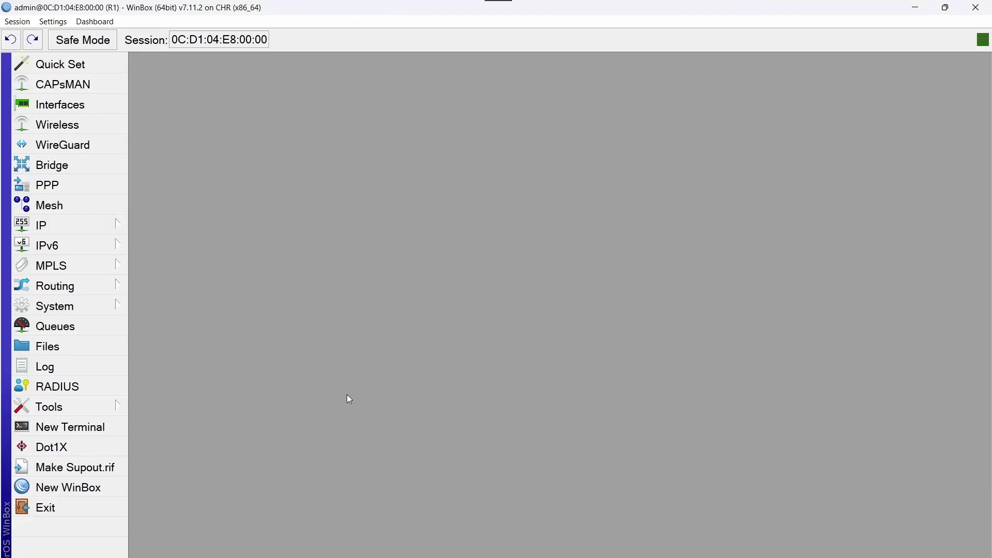
left_click(95, 404)
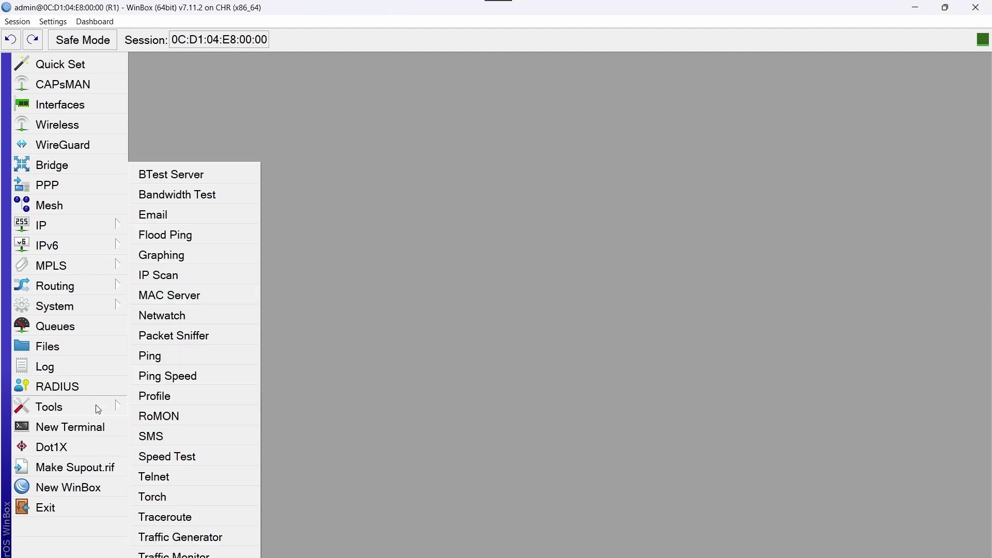
left_click(205, 418)
left_click(485, 272)
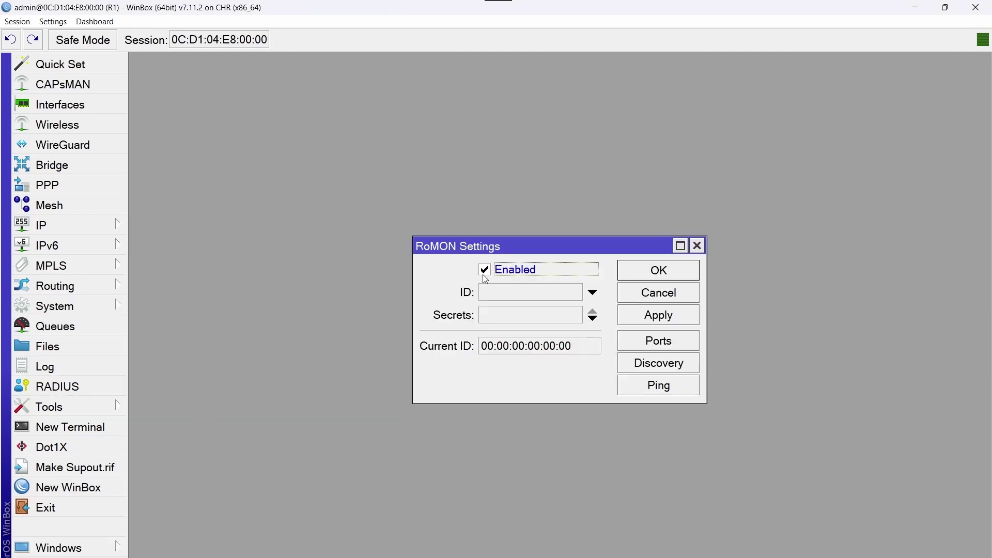
left_click(695, 276)
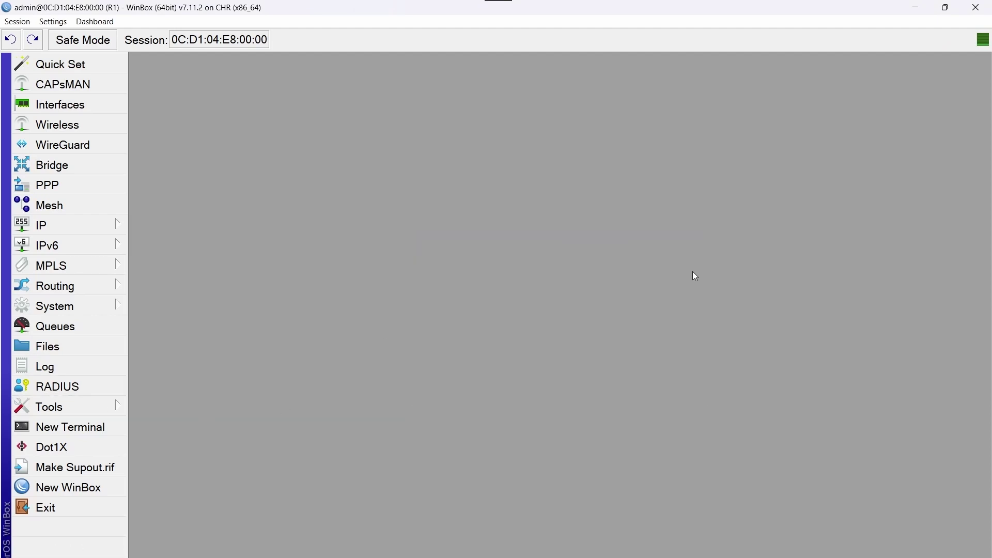
Open the details of the neighbour R2 seen on ether2_To_R2 in IP Neighbors
left_click(95, 225)
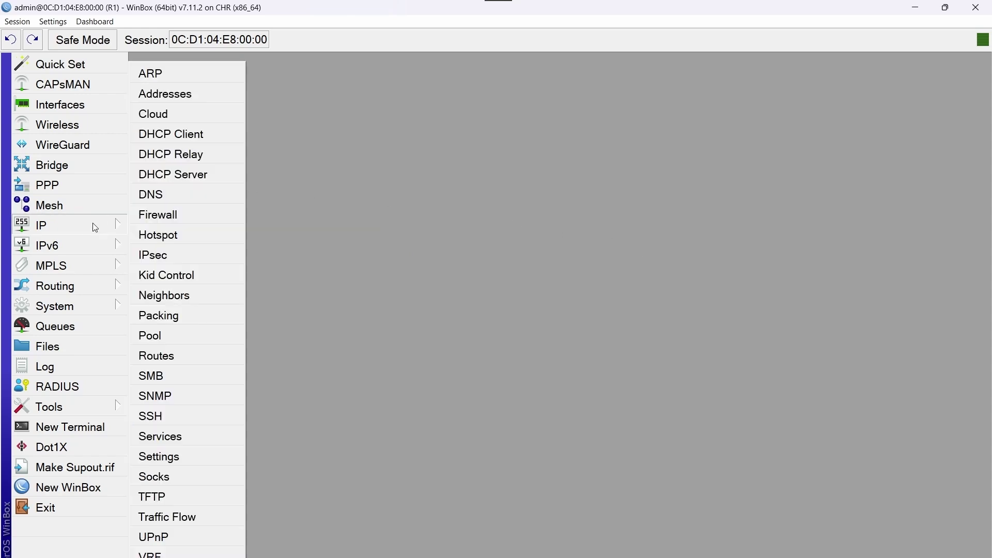
left_click(208, 294)
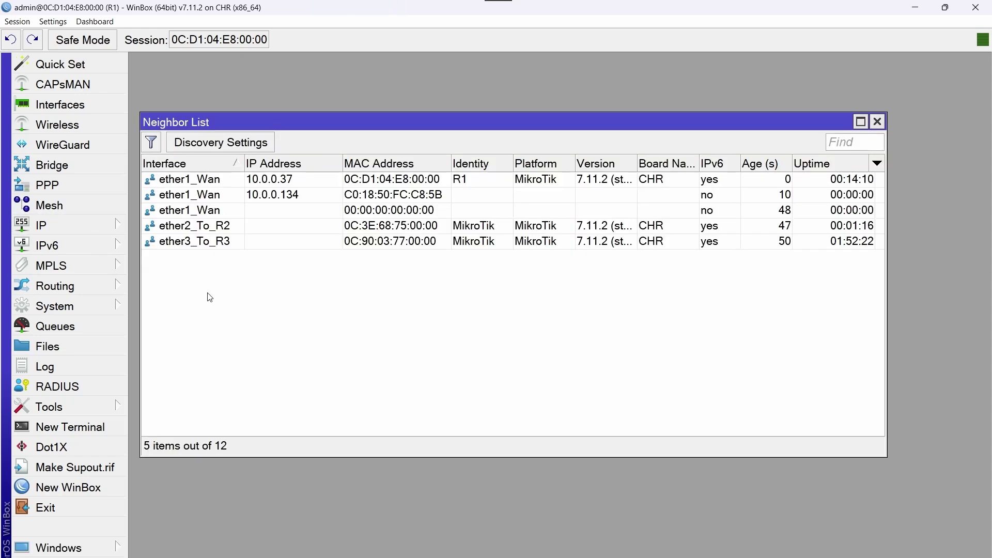
left_click(296, 229)
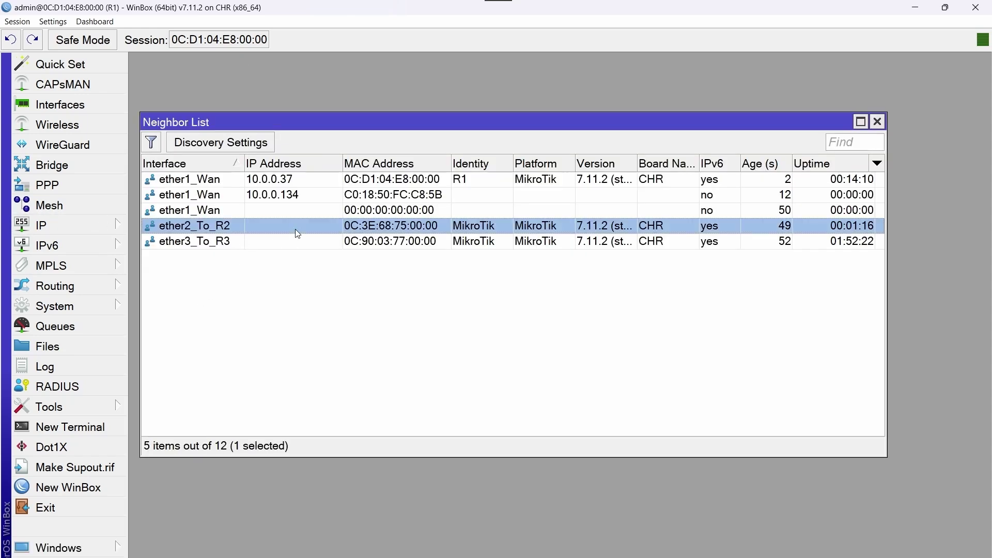
double_click(296, 229)
Start a MAC Telnet session to R2, log in as admin and set a new password
left_click(685, 243)
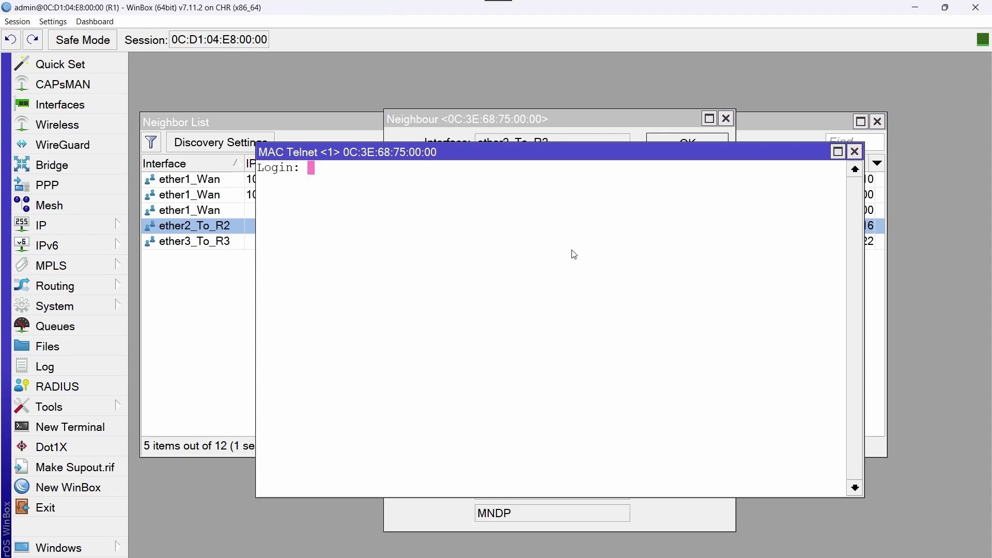
type("admin")
key("Return")
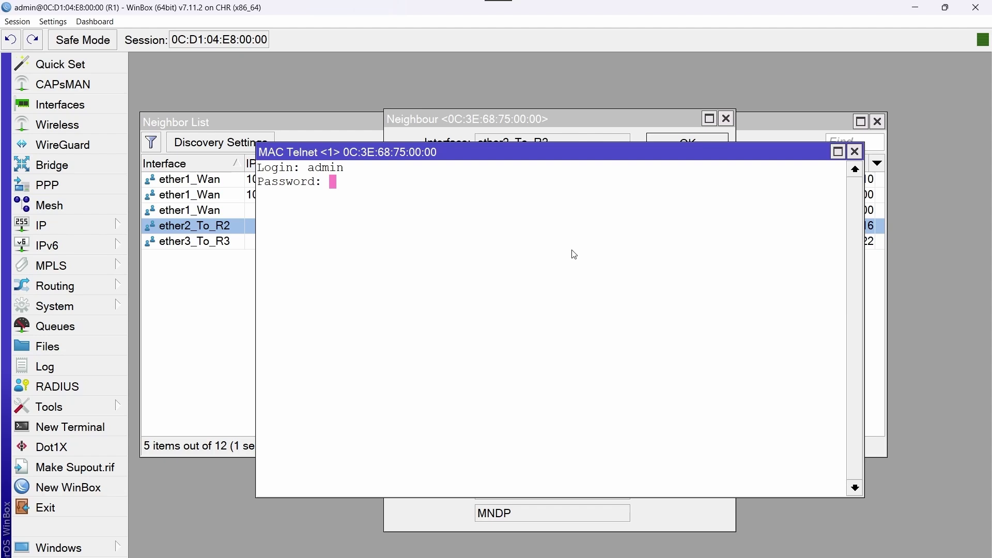
key("Return")
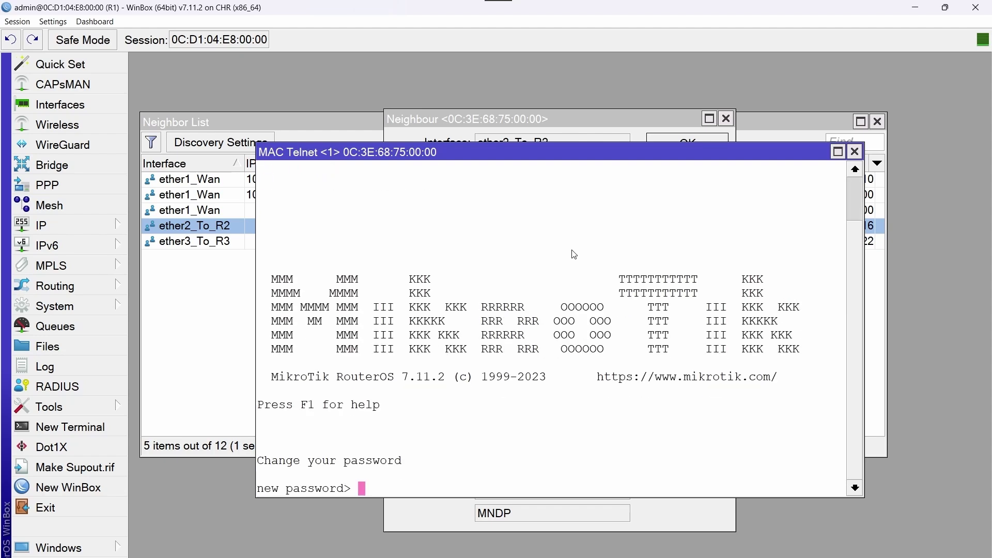
type("****")
key("Return")
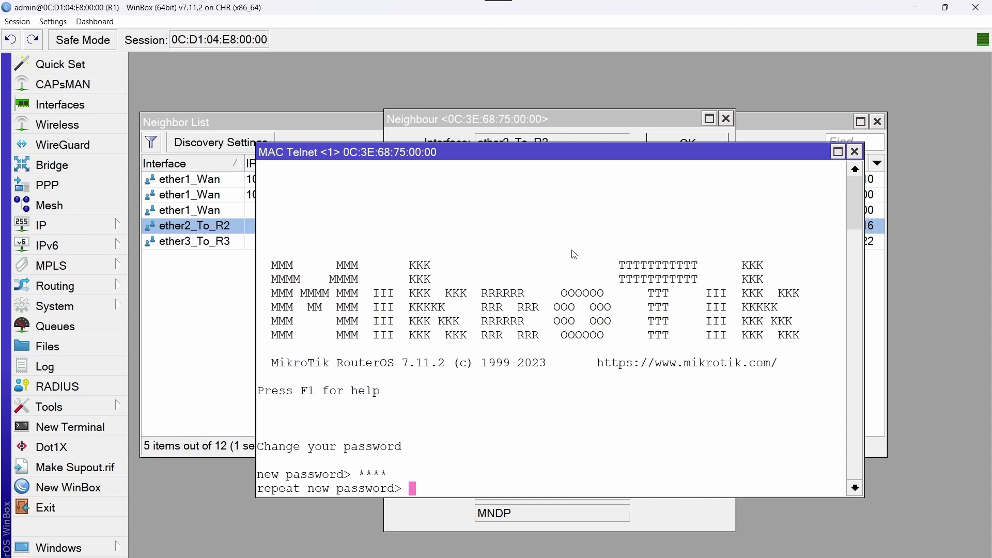
type("****")
key("Return")
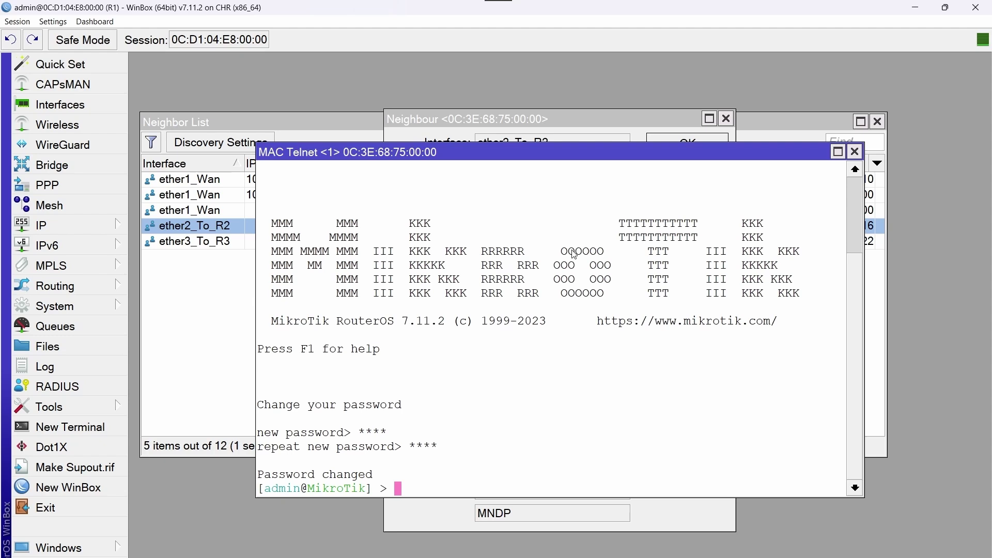
Set R2's system identity to R2 and enable RoMON with 'tool romon set enable=yes'
type("system identity set ")
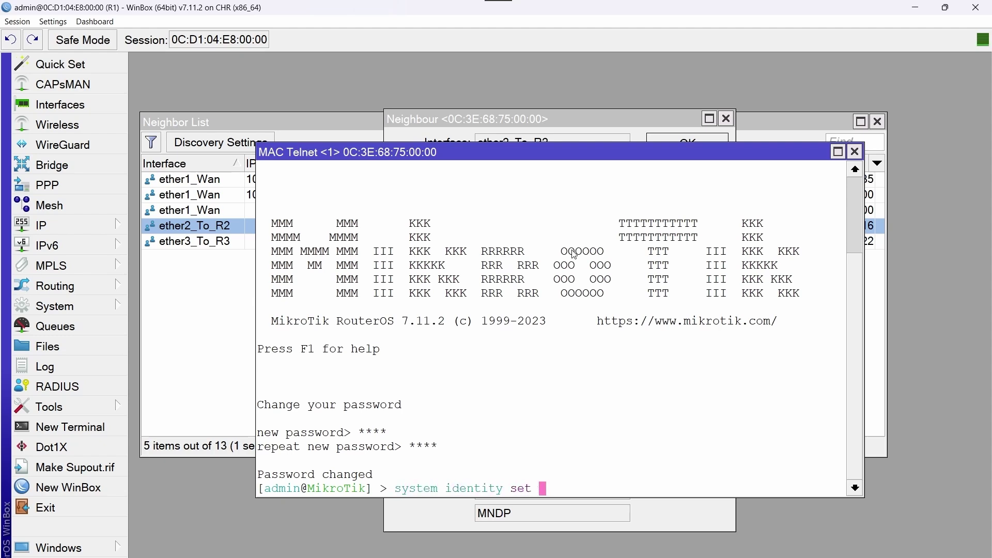
type("name=")
key("Caps_Lock")
type("R2")
key("Return")
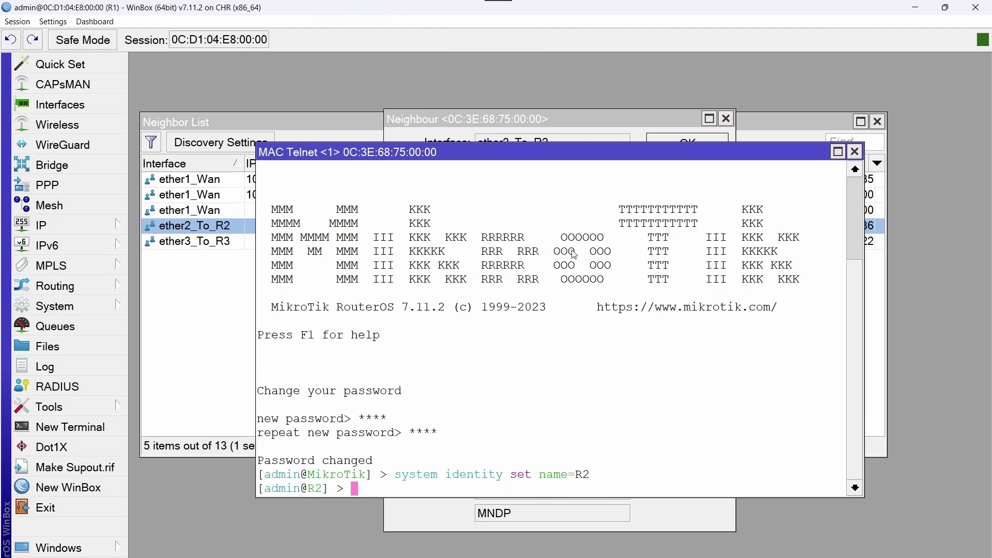
key("Caps_Lock")
type("tool romon set enable=yes")
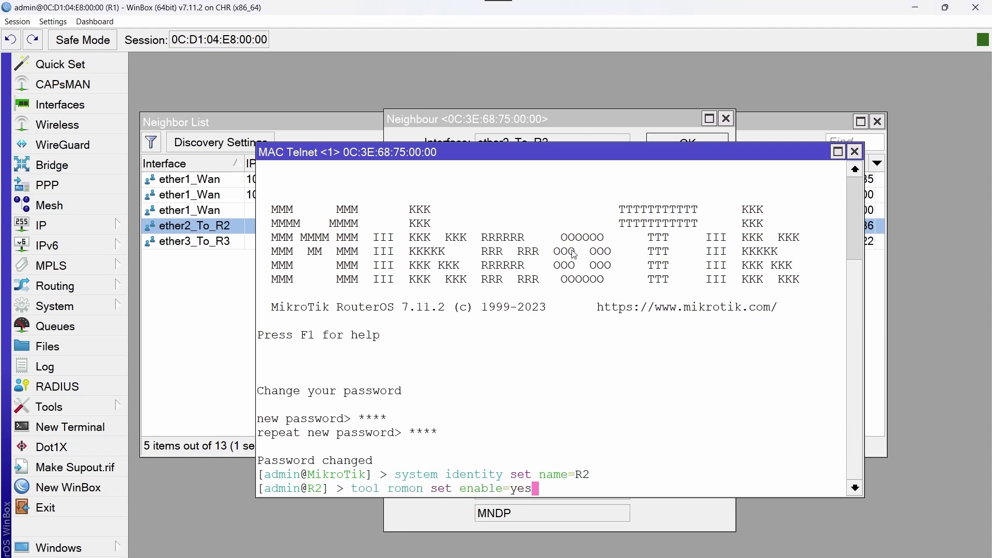
key("Return")
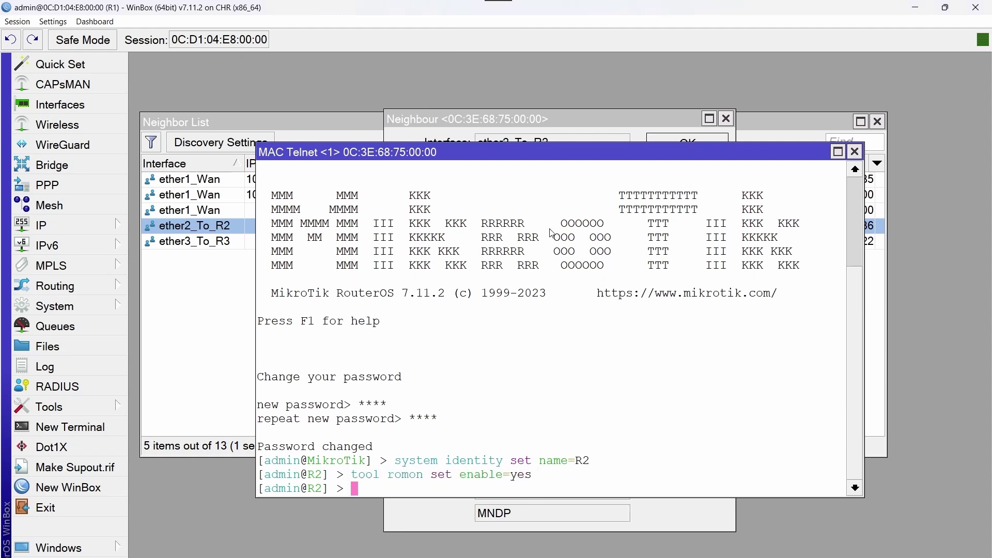
Close all R1 windows, then connect through R1 via RoMON and pick R2 as target
left_click(52, 22)
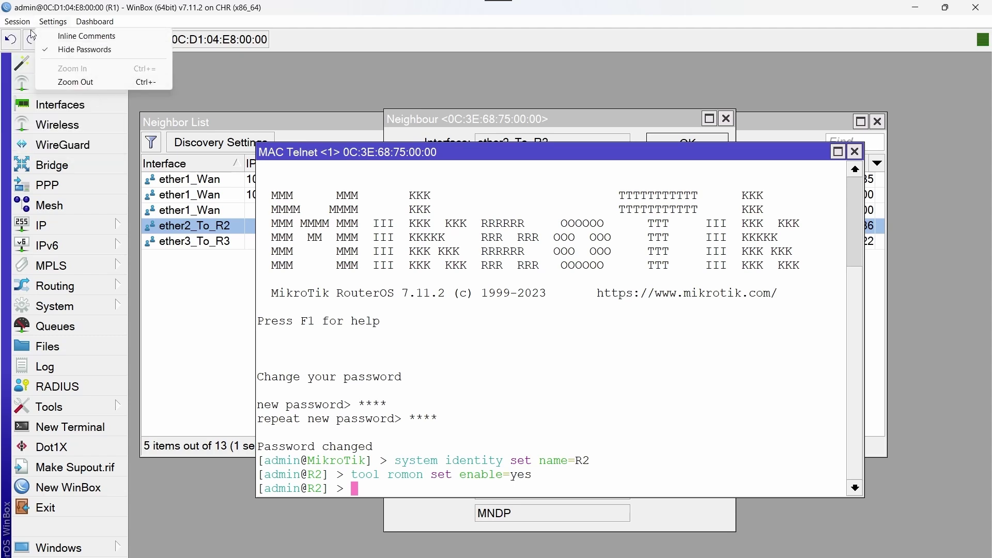
mouse_move(17, 22)
left_click(54, 114)
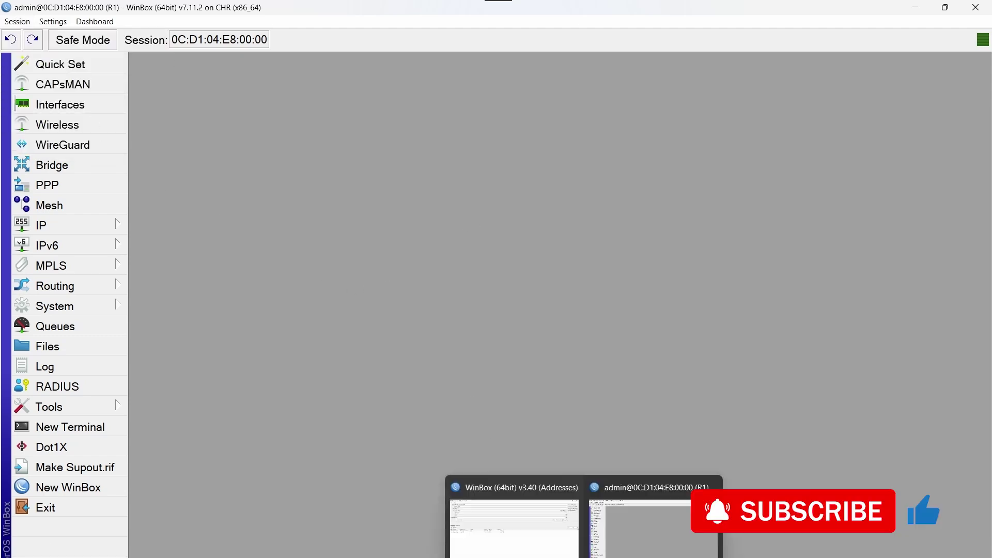
left_click(504, 516)
left_click(57, 252)
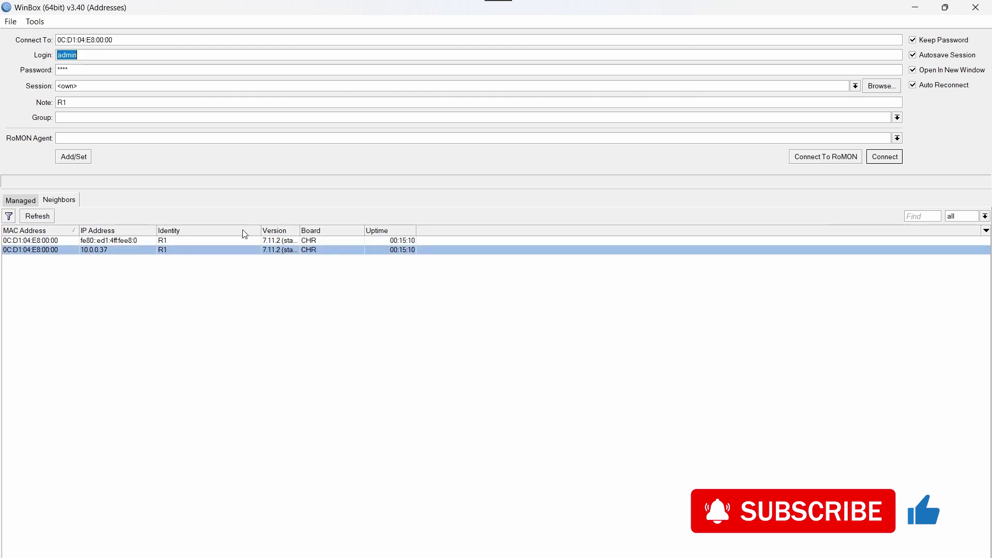
left_click(849, 156)
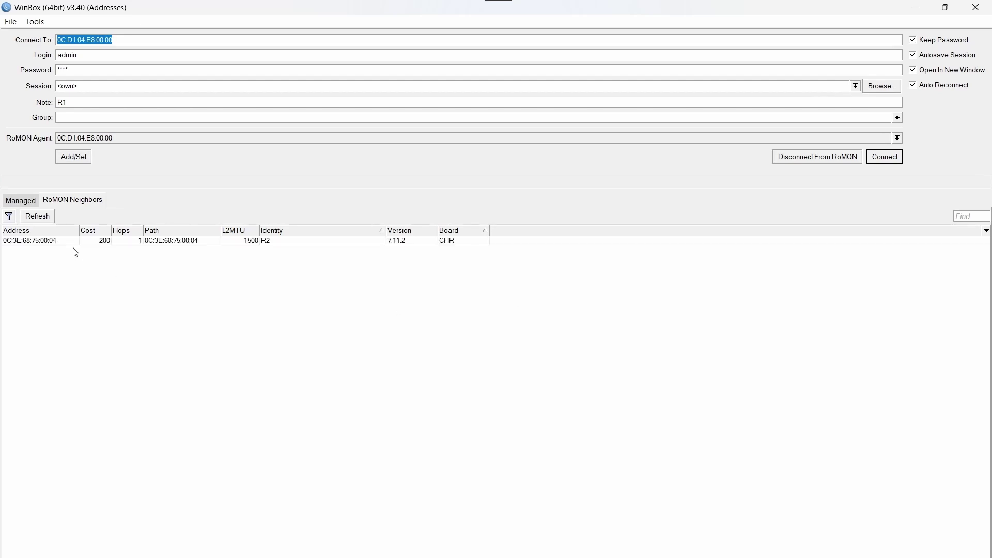
left_click(55, 243)
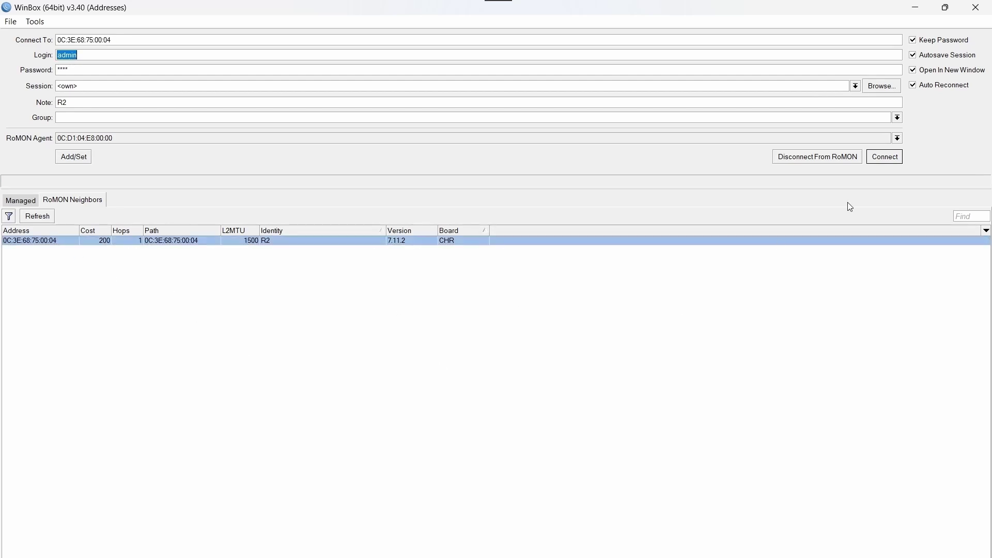
Log in to R2 over RoMON and rename ether1 to ether1_To_R1 and ether5 to ether5_To_PC2
left_click(897, 161)
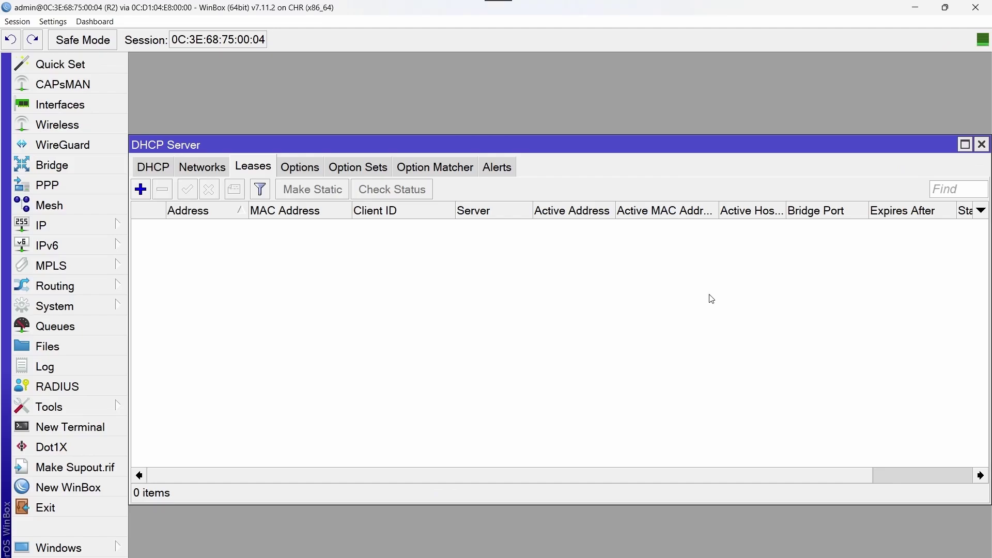
left_click(982, 146)
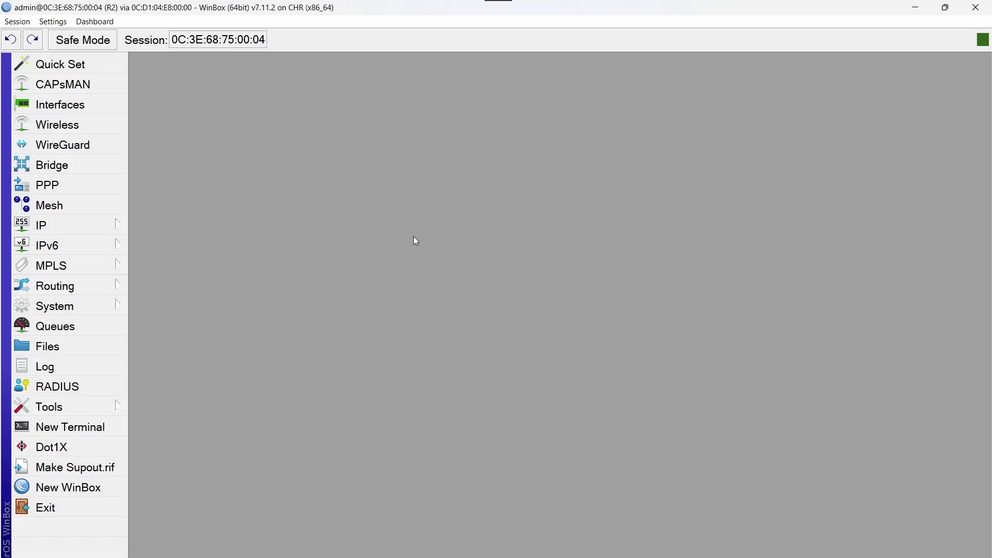
left_click(103, 105)
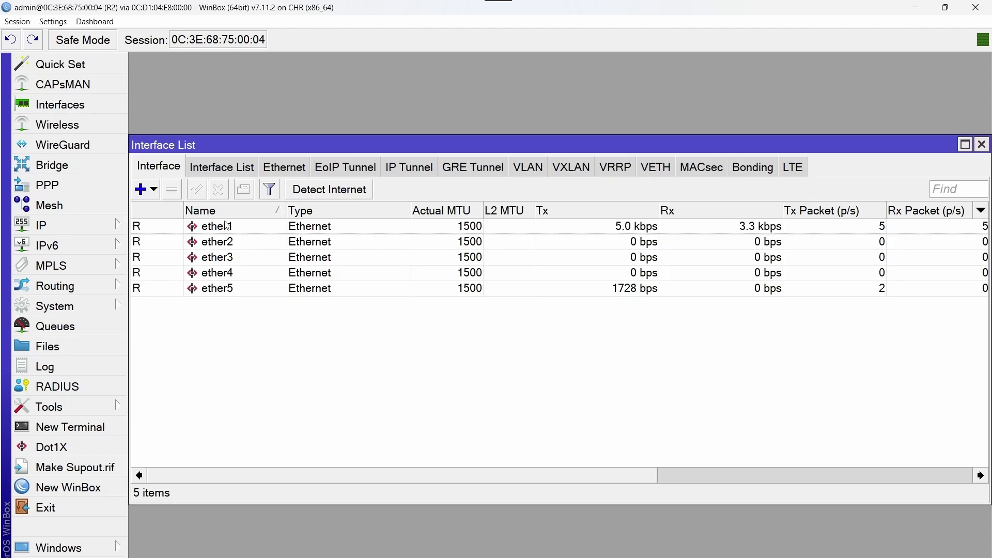
double_click(217, 227)
type("_To_R1")
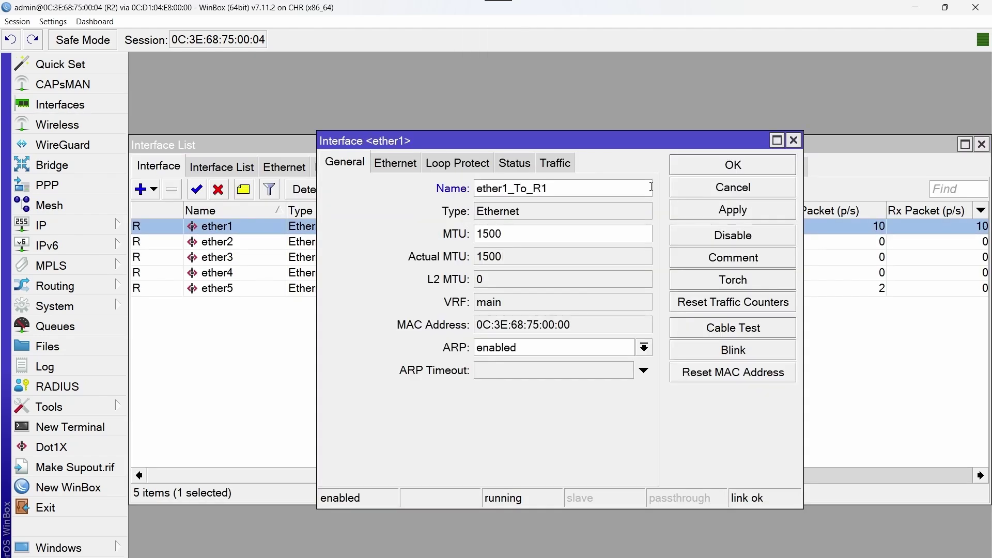
key("Return")
double_click(264, 288)
left_click(517, 188)
type("_To")
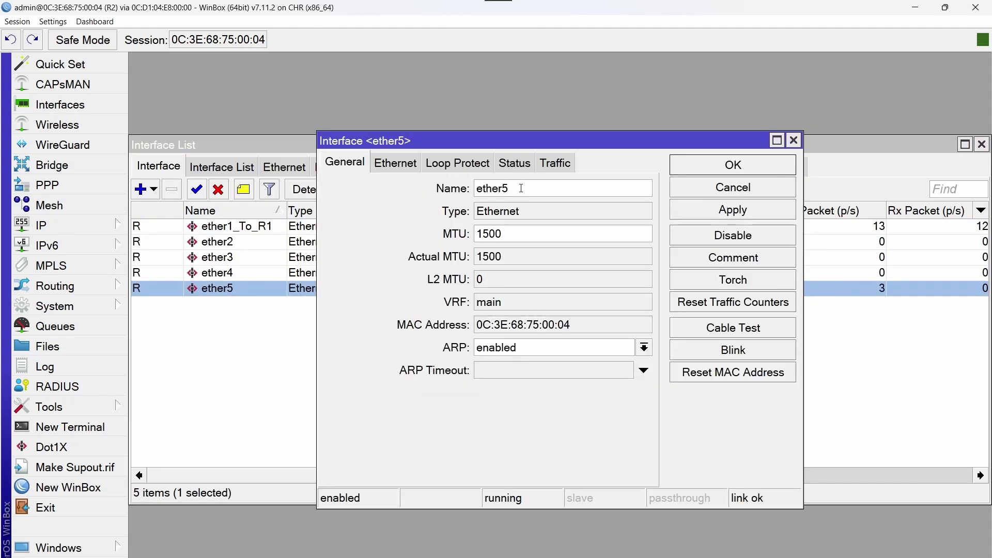
type("_PC2")
key("Return")
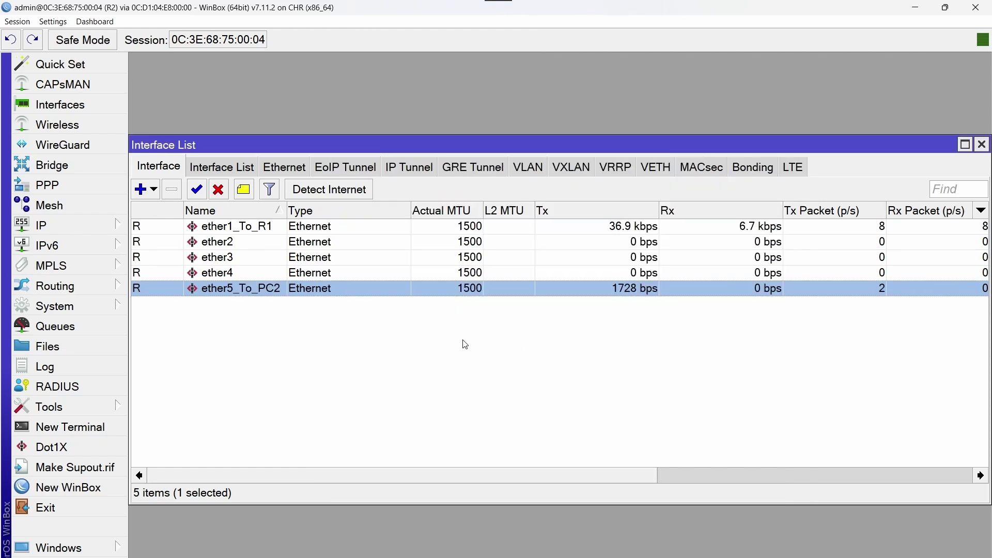
Add the address 172.168.1.2/30 on interface ether1_To_R1
left_click(981, 144)
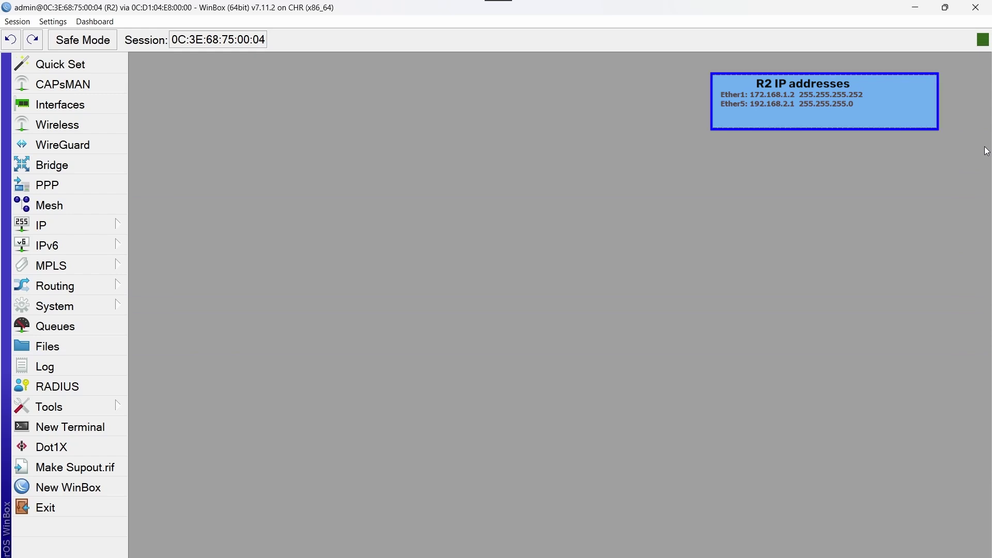
left_click(41, 226)
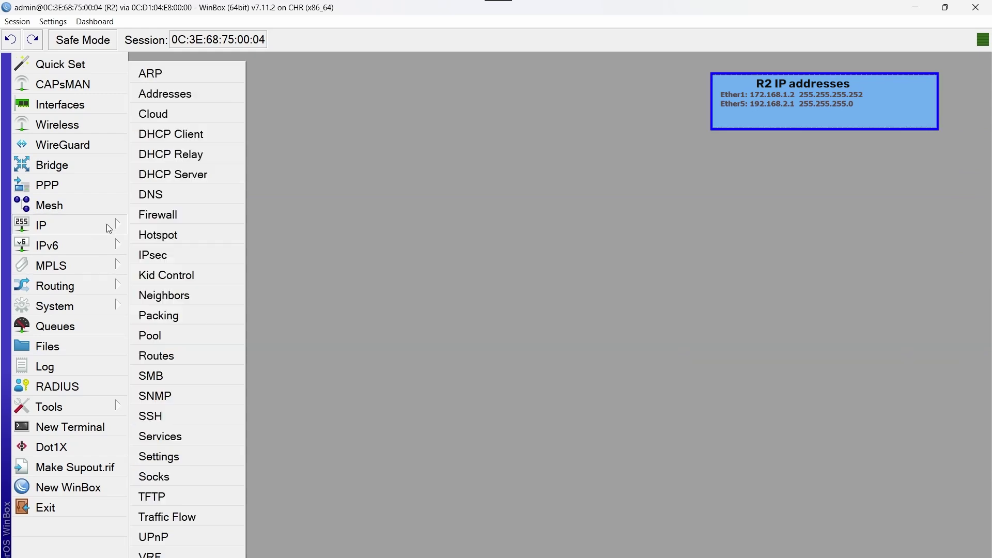
left_click(201, 93)
left_click(277, 133)
left_click(453, 285)
left_click(403, 301)
double_click(408, 239)
key("BackSpace")
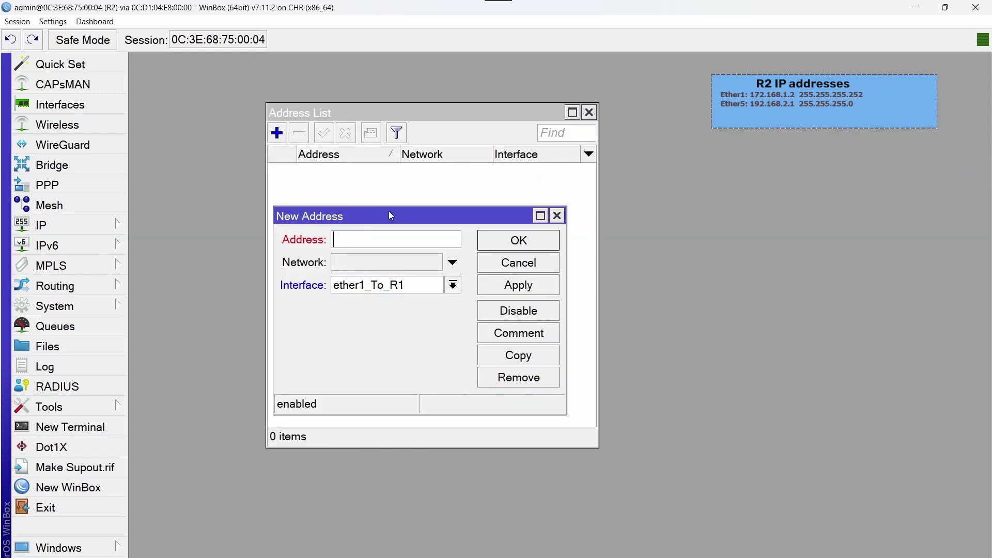
type("172.168.1.2/30")
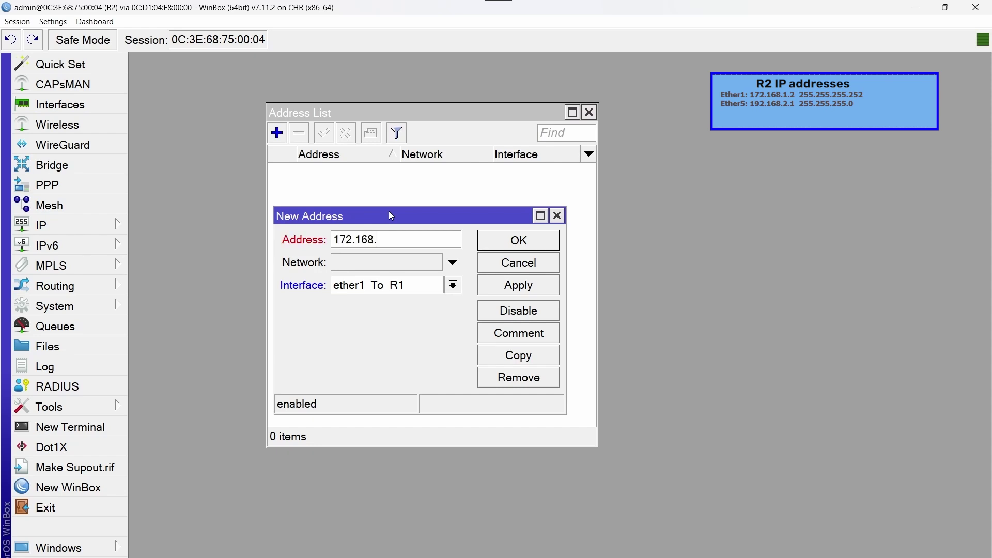
left_click(543, 247)
Add the address 192.168.2.1/24 on interface ether5_To_PC2
left_click(277, 133)
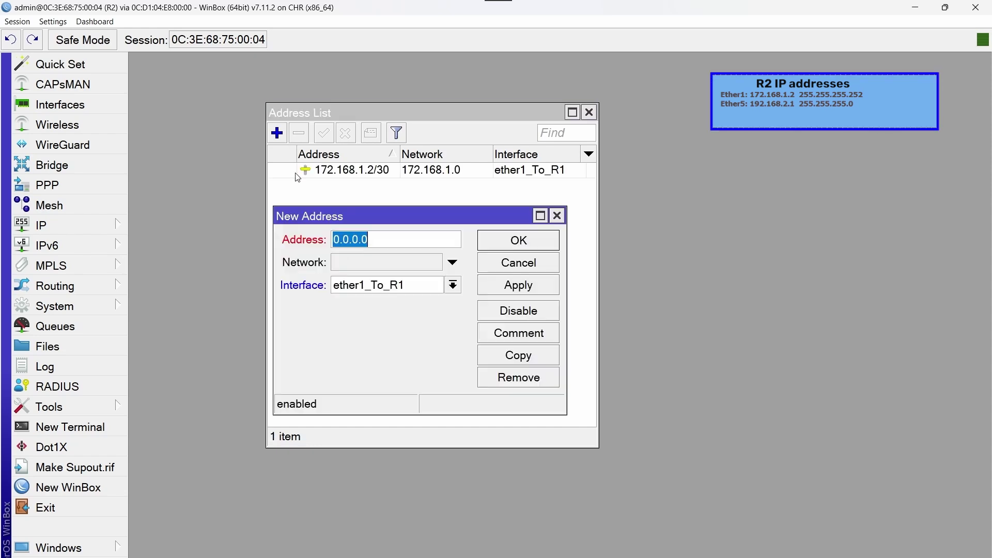
left_click(452, 285)
left_click(413, 353)
key("BackSpace")
type("192.")
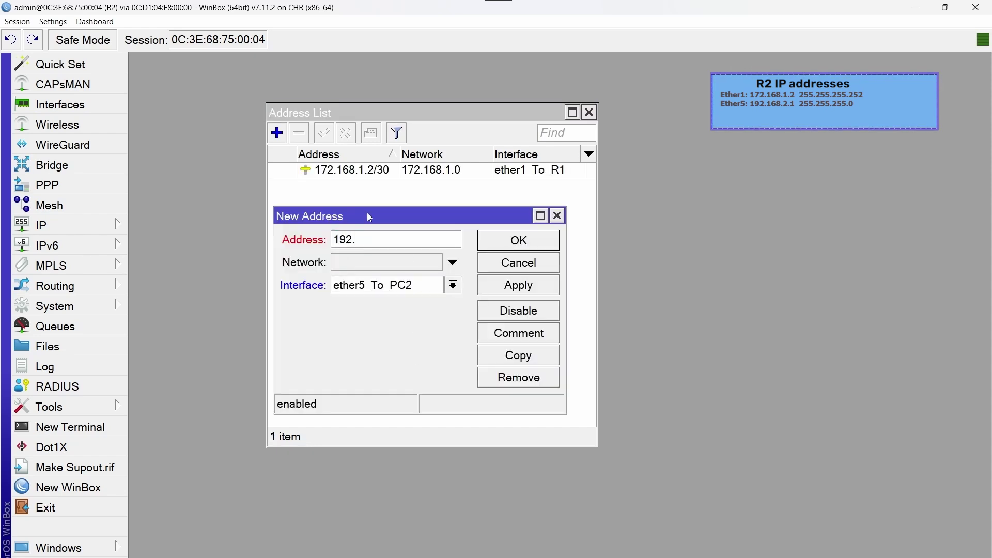
type("168.2.1/24")
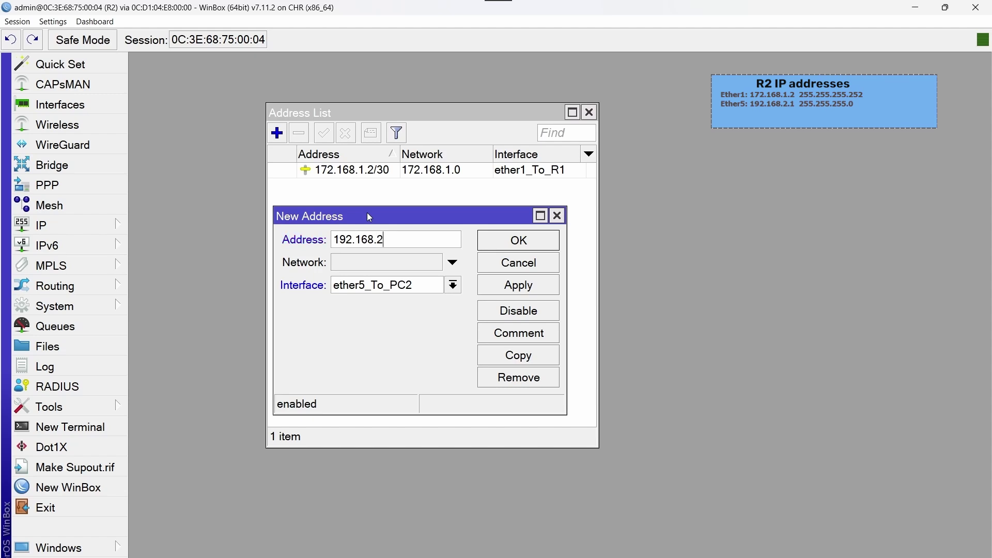
left_click(537, 248)
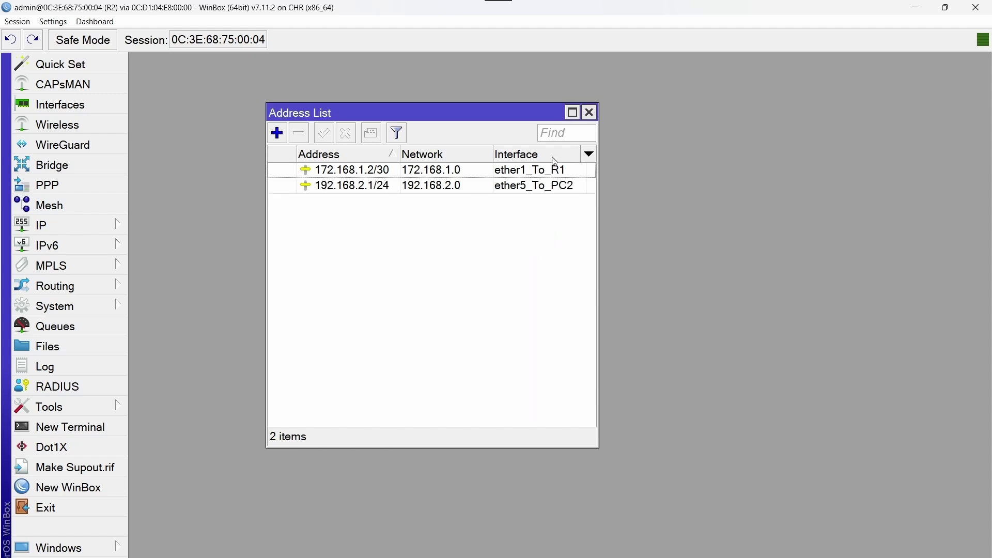
Set R2's DNS servers to 8.8.8.8 and 1.1.1.1 and allow remote requests
left_click(589, 112)
left_click(85, 231)
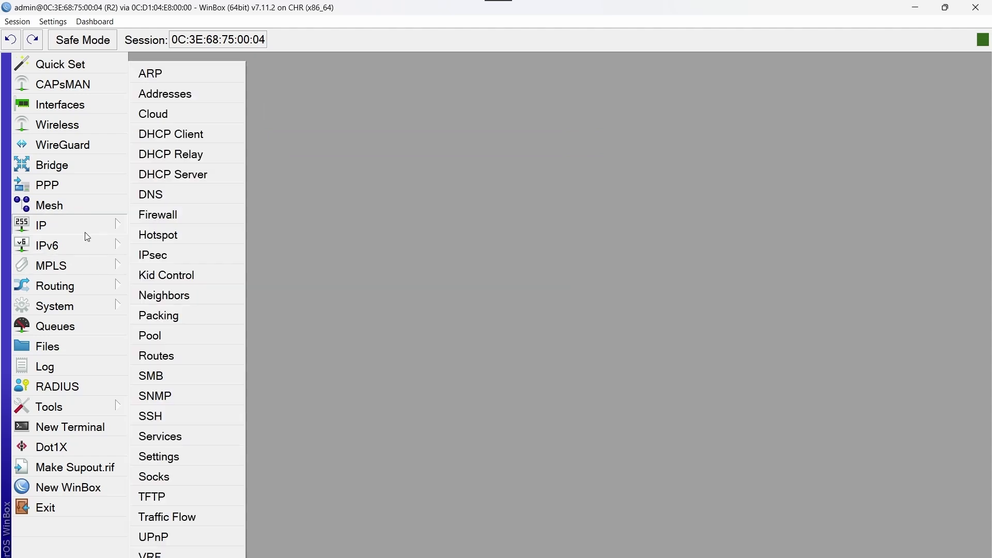
left_click(188, 198)
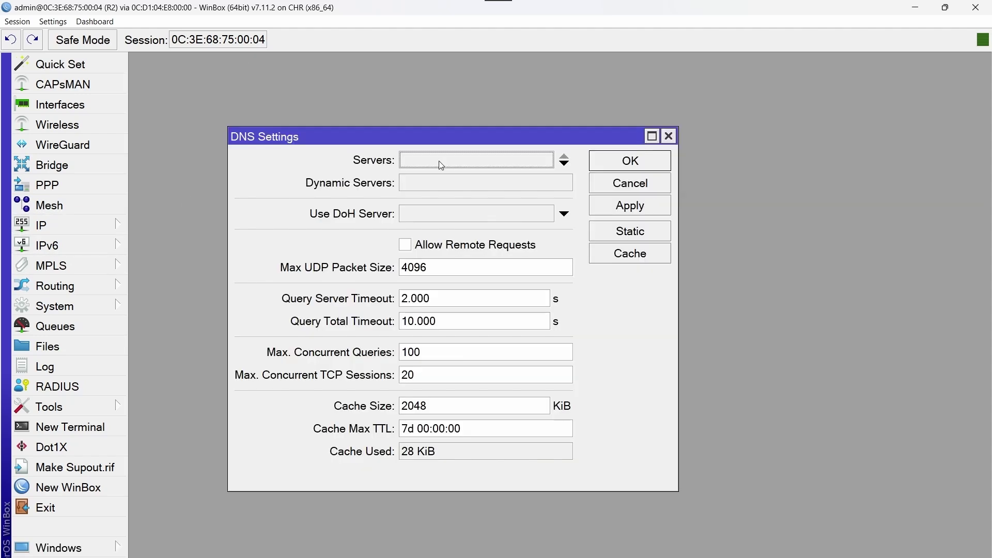
left_click(452, 161)
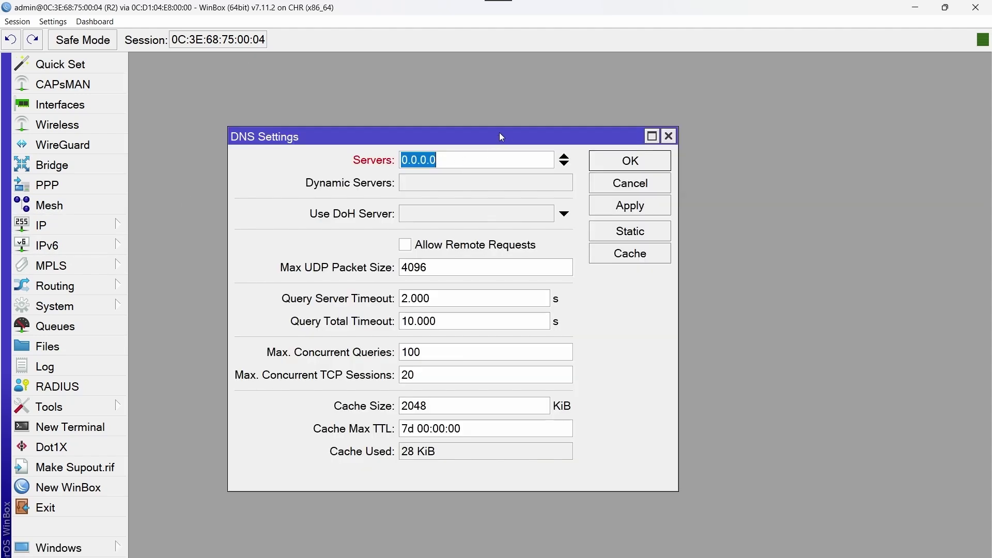
type("8.8.8.8")
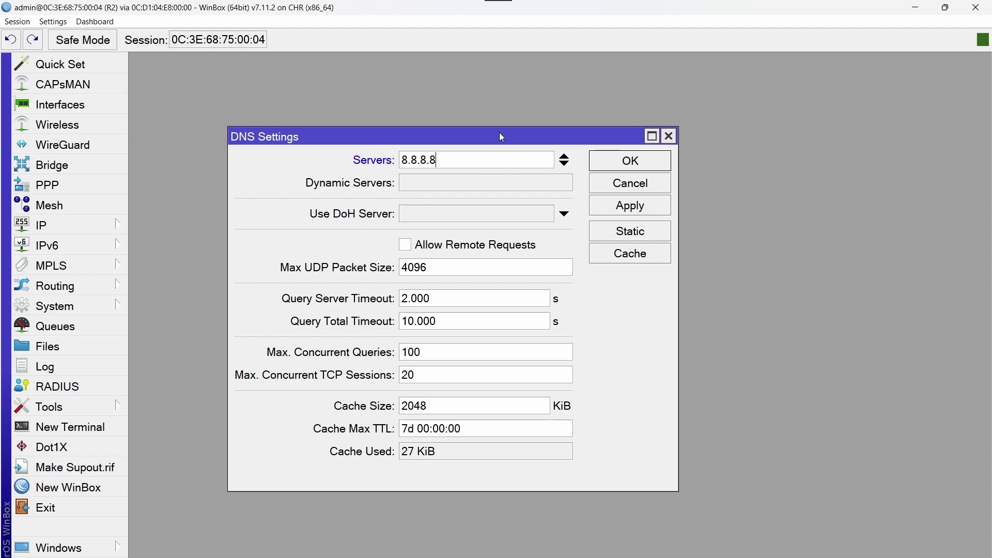
left_click(565, 164)
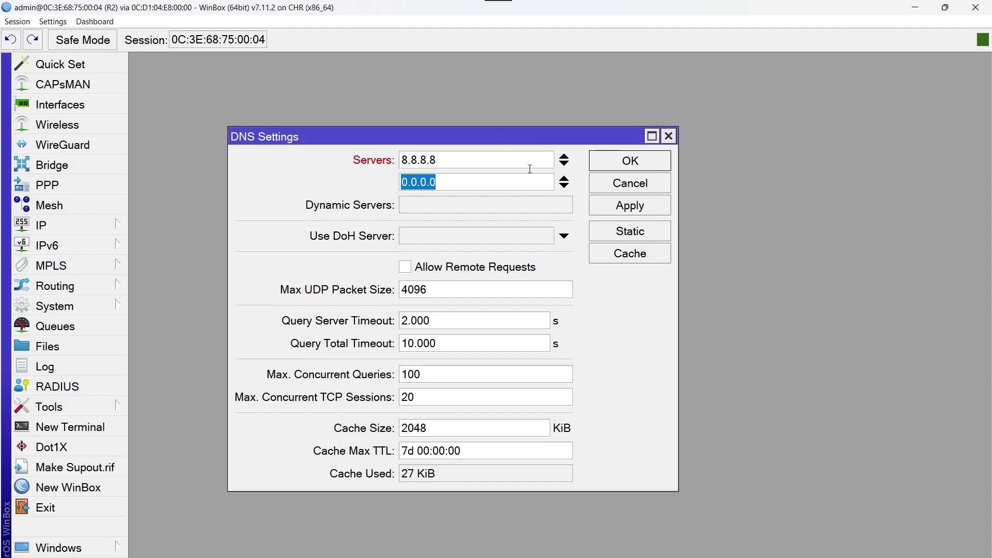
type("1.1.1.1")
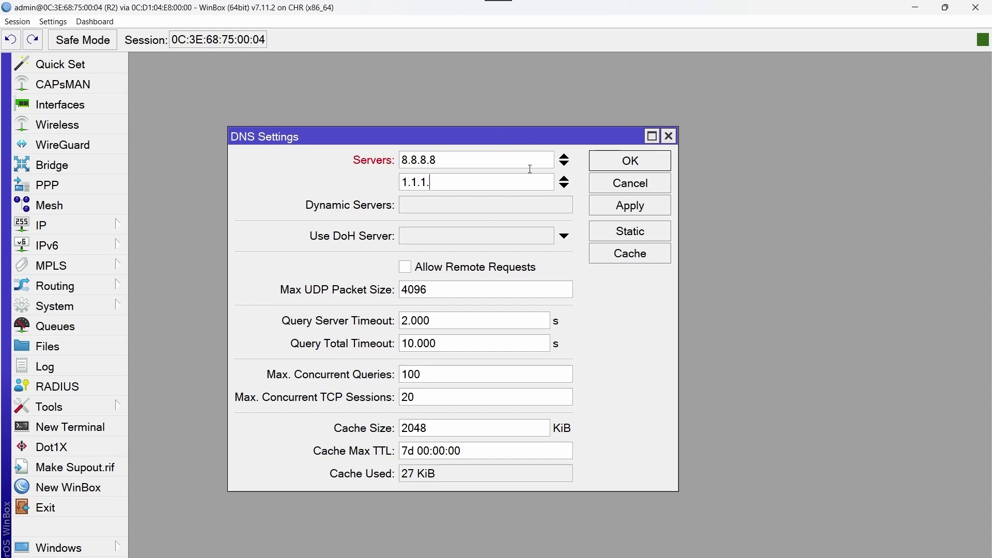
left_click(402, 268)
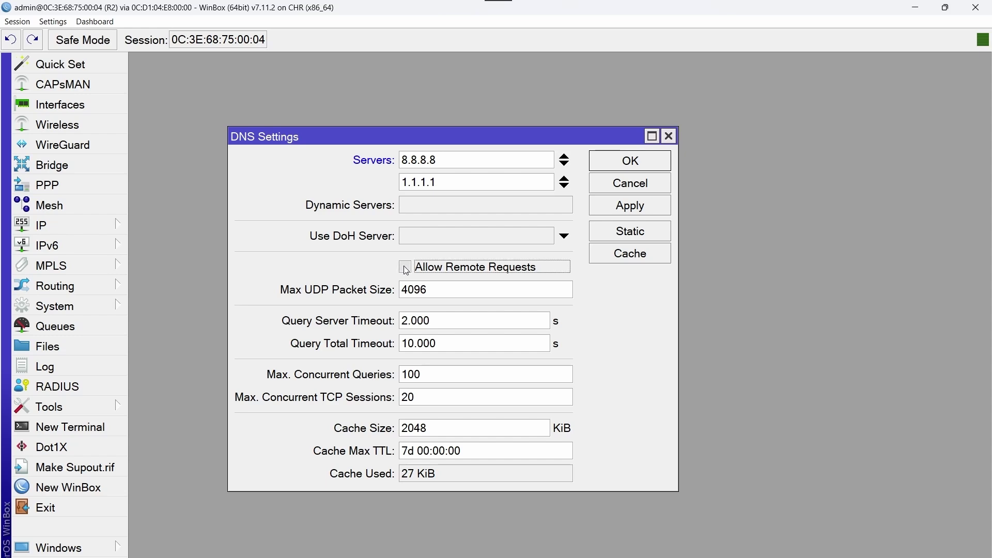
left_click(663, 168)
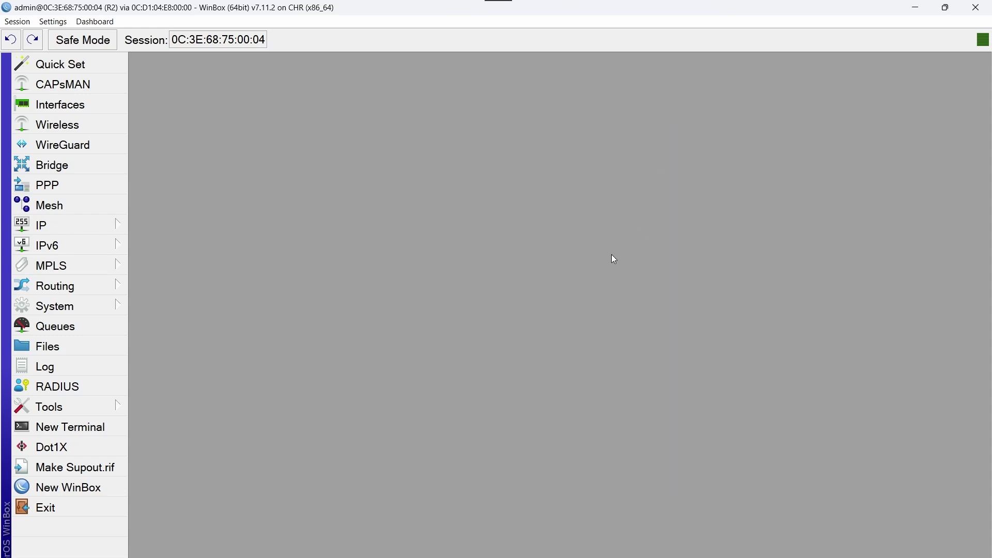
Add a static default route 0.0.0.0/0 via gateway 172.168.1.1 on R2
left_click(83, 230)
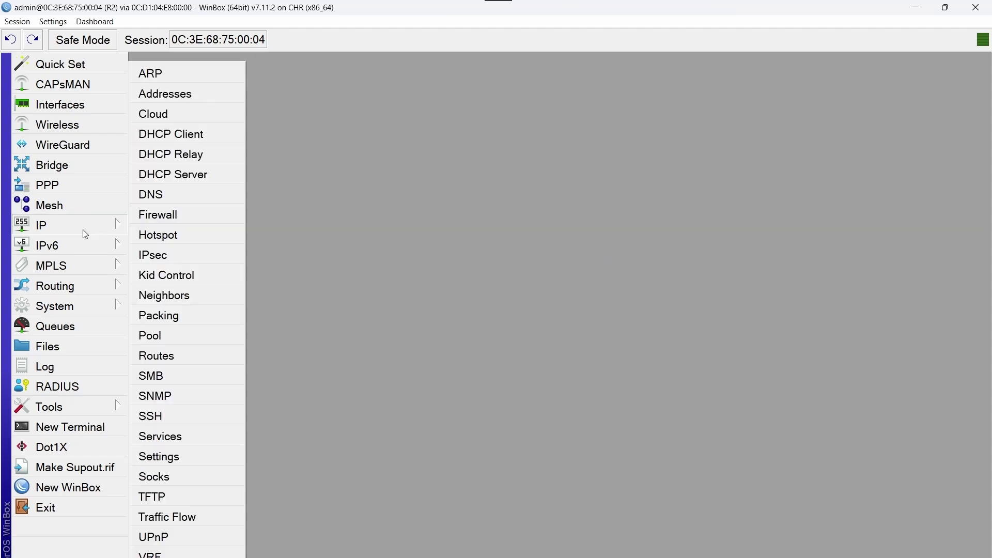
left_click(181, 363)
left_click(254, 177)
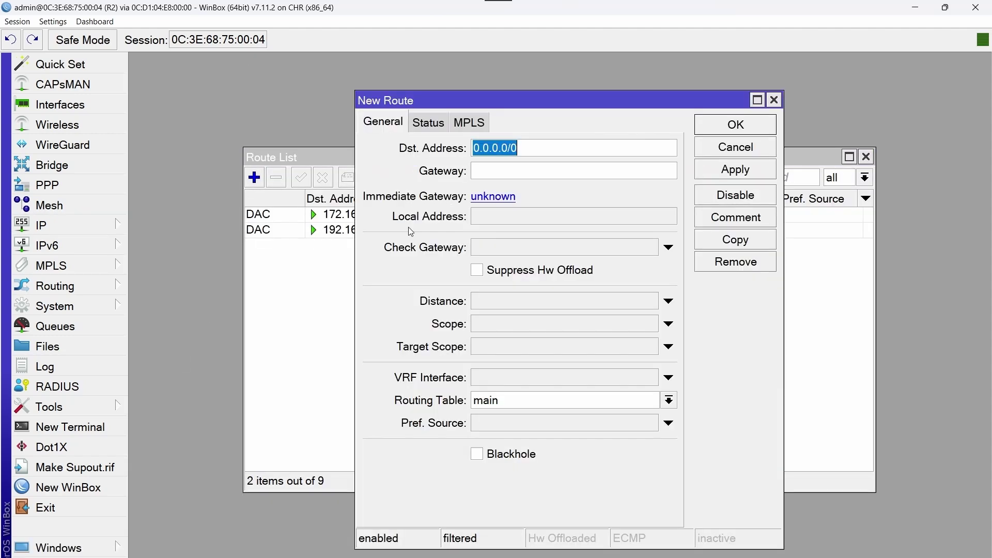
left_click(514, 170)
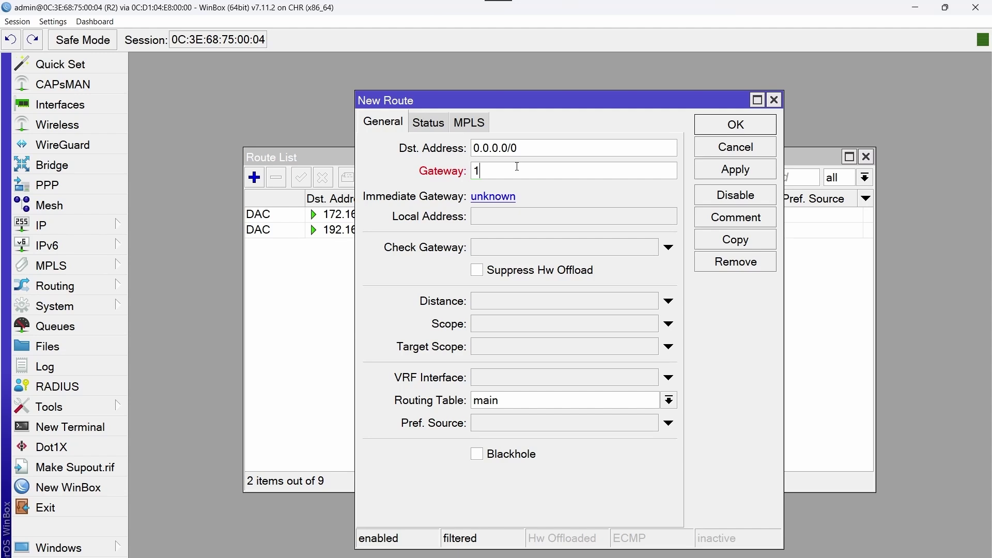
type("72.168.1.1")
left_click(748, 128)
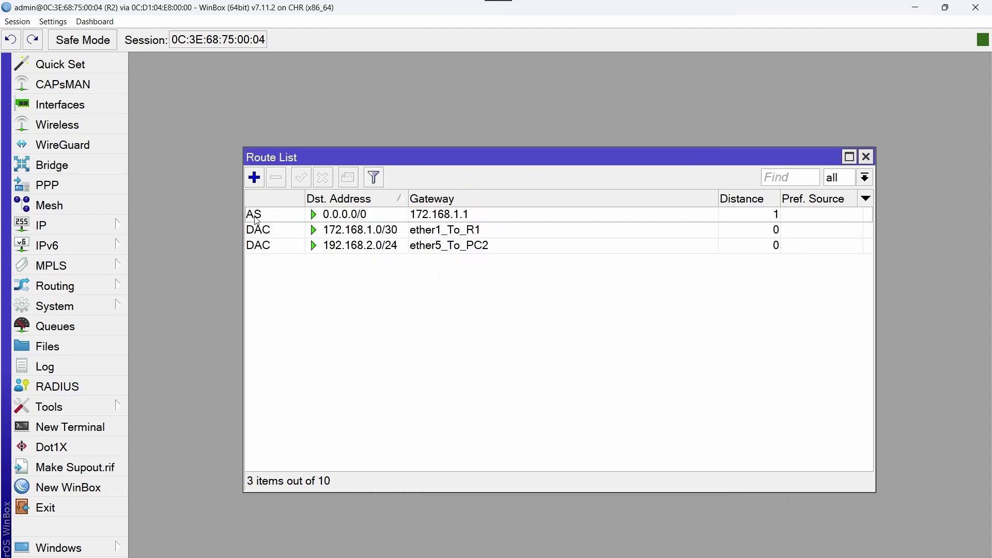
mouse_move(257, 222)
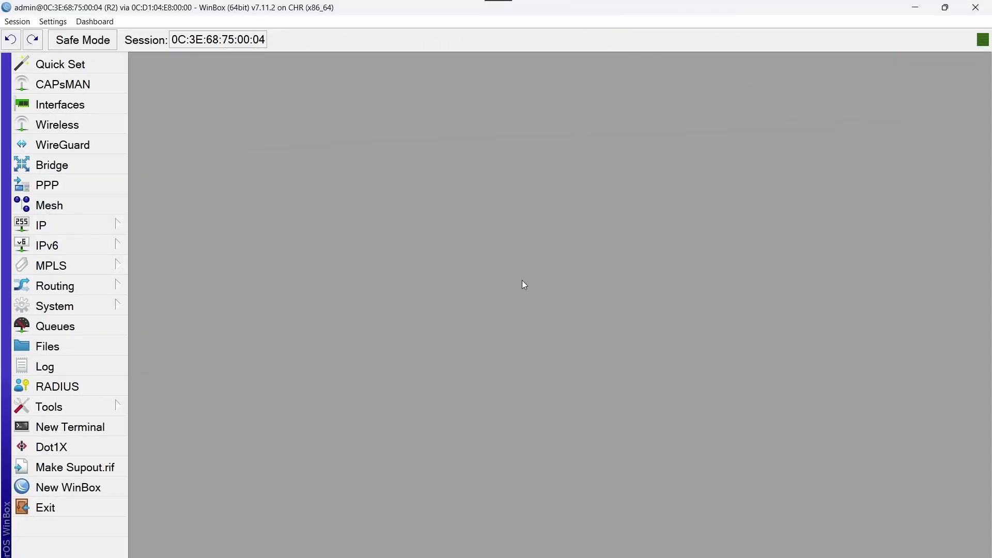
Start the DHCP Setup wizard on R2 with interface ether5_To_PC2
left_click(85, 225)
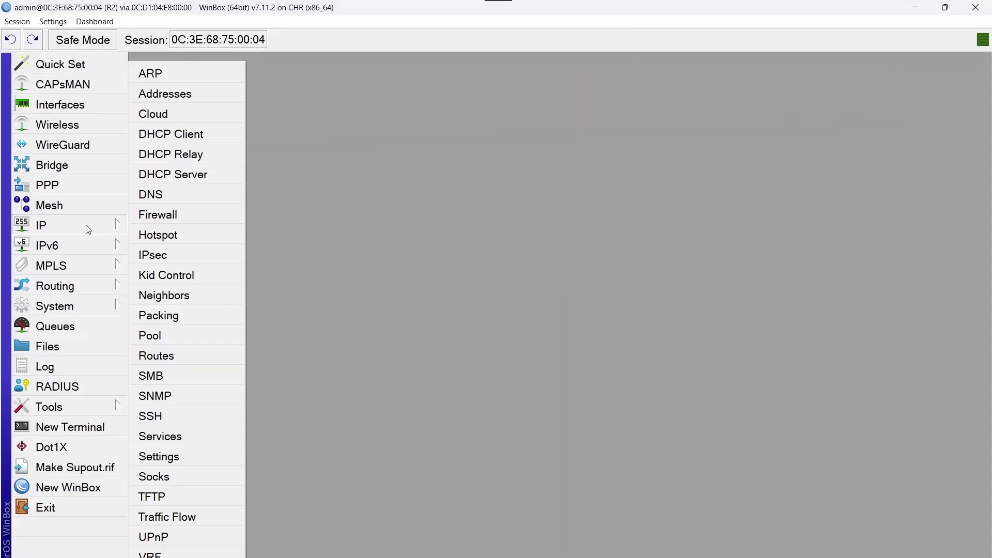
left_click(221, 177)
left_click(164, 172)
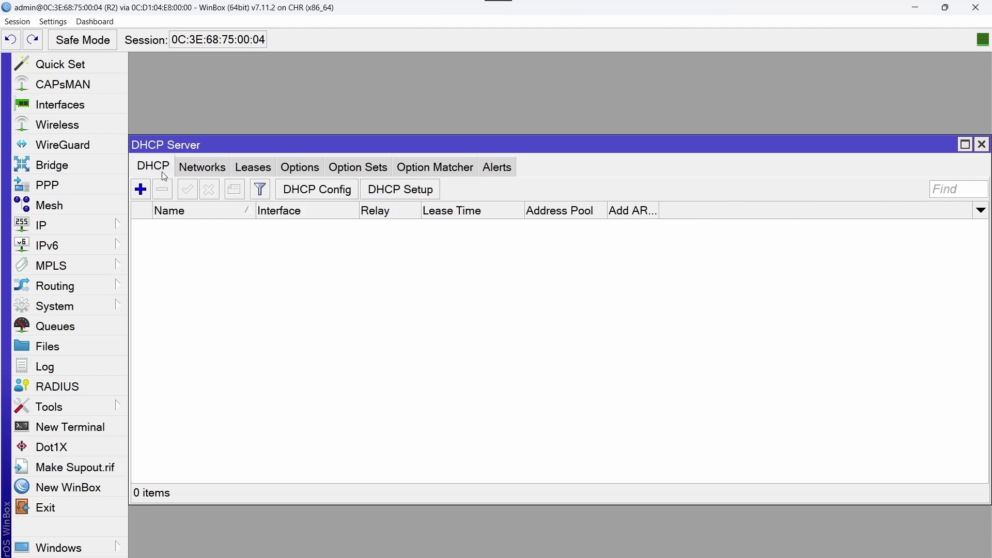
left_click(433, 196)
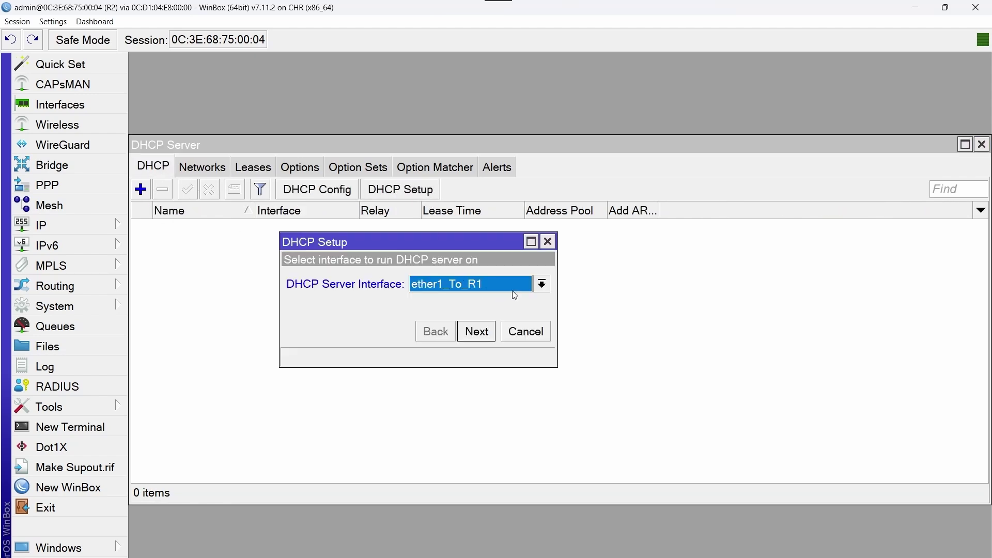
left_click(504, 285)
left_click(499, 354)
Accept network 192.168.2.0/24, gateway 192.168.2.1, default pool, DNS and 00:30:00 lease, then check leases
left_click(487, 340)
left_click(488, 340)
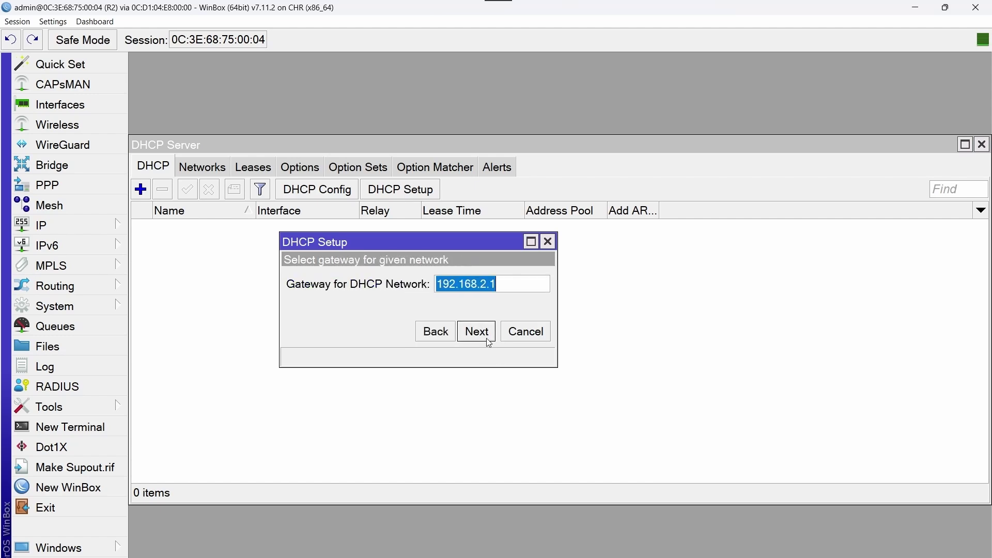
left_click(477, 332)
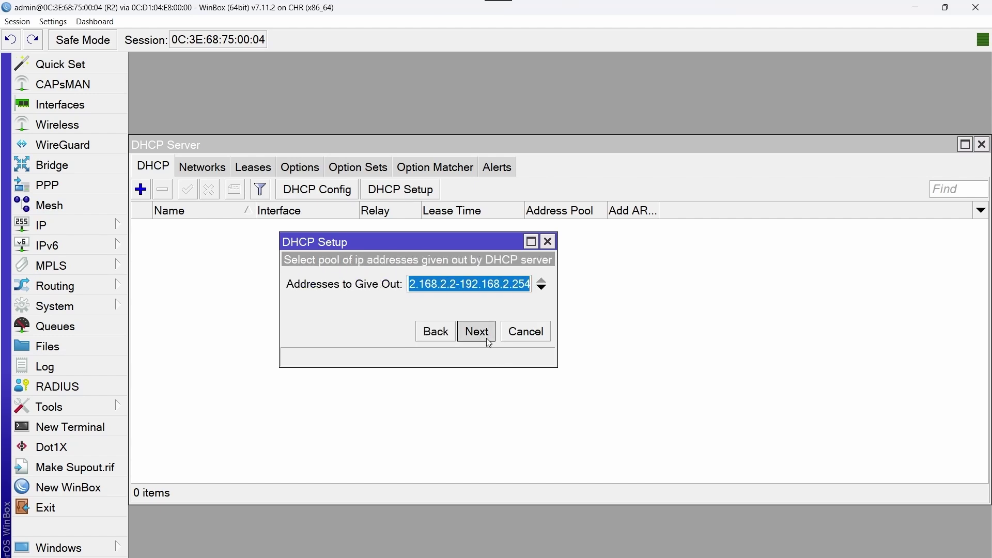
left_click(476, 332)
left_click(476, 331)
left_click(476, 332)
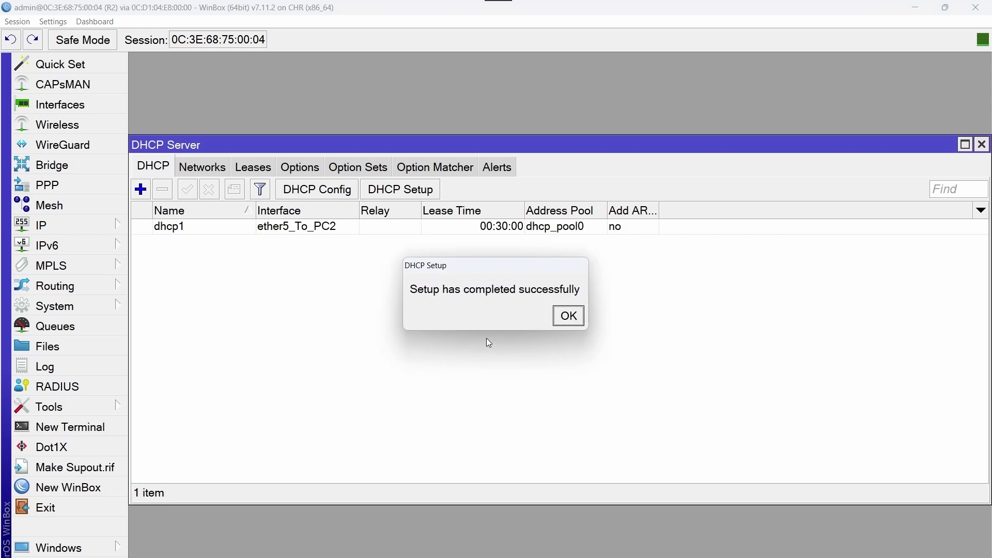
left_click(564, 321)
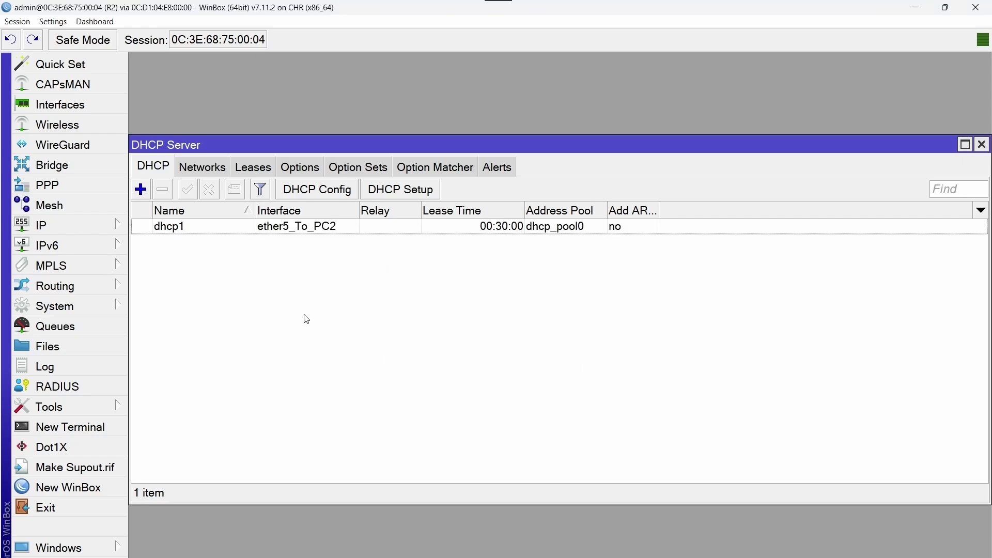
left_click(269, 172)
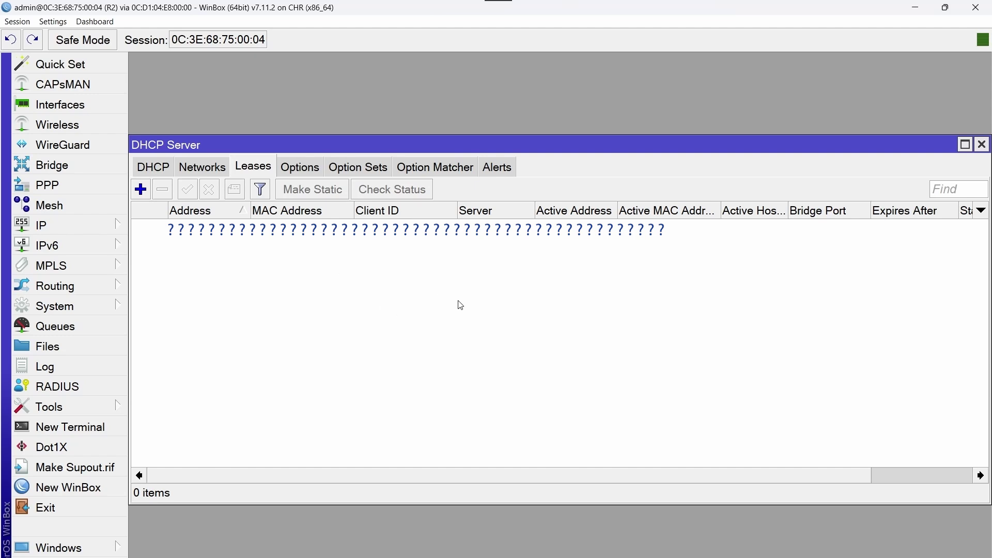
Open PC-2's console from GNS3 and enter the osboxes.org account password
left_click(661, 522)
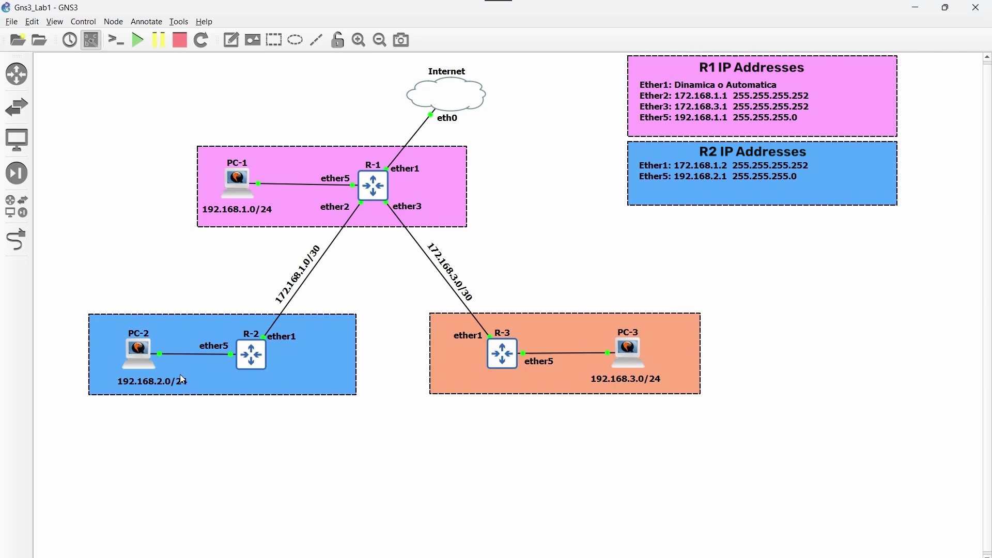
right_click(137, 353)
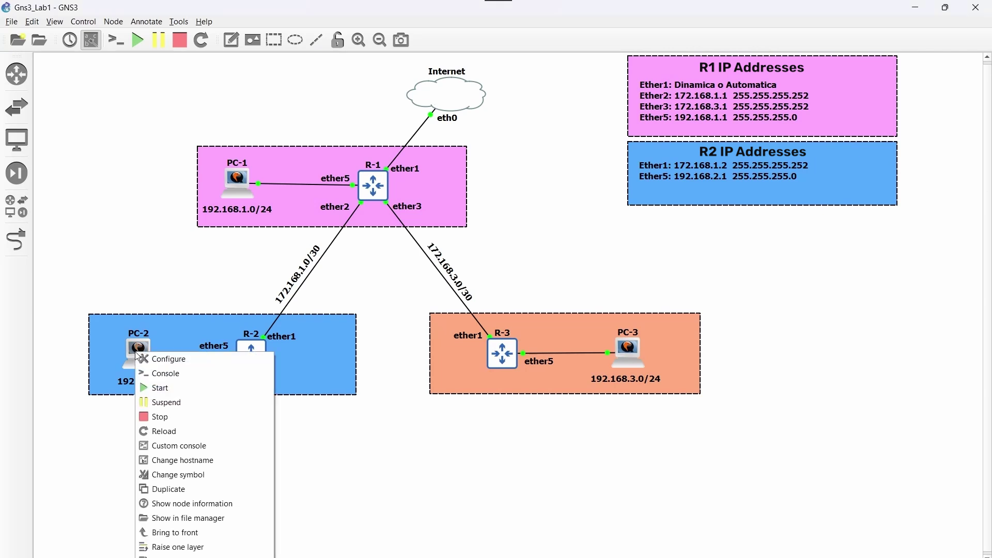
left_click(164, 373)
left_click(575, 300)
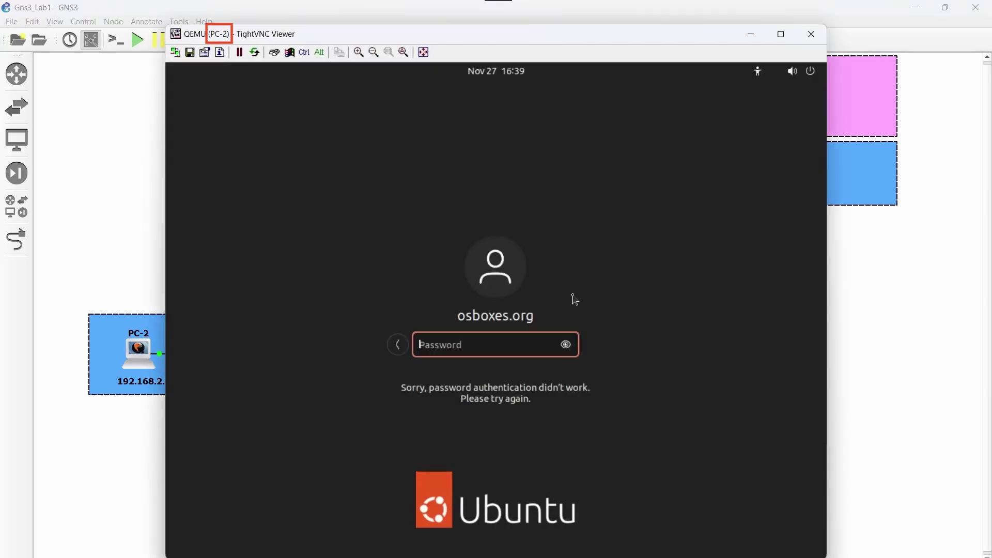
type("o")
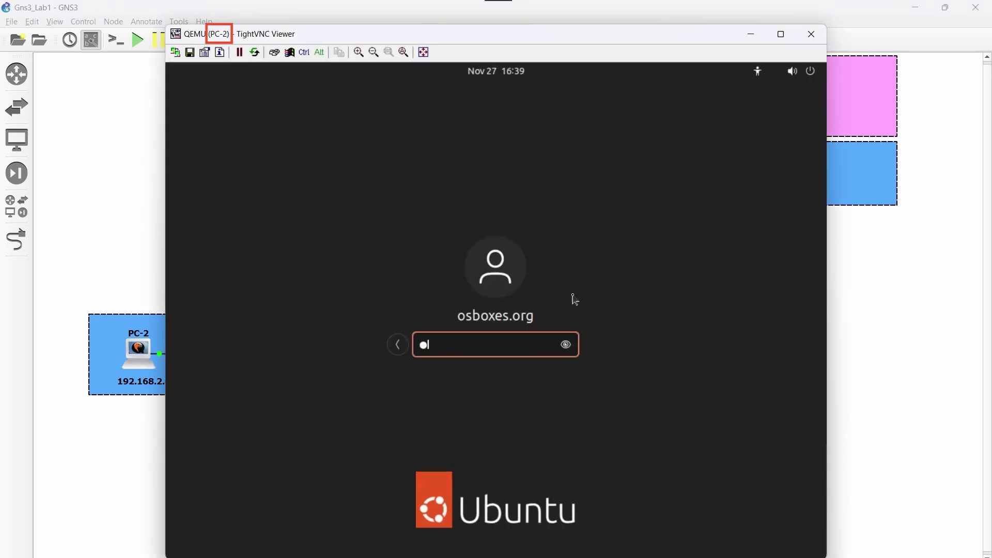
type("sboxes.orgg")
Log in to PC-2 and compare its wired IPv4 address 192.168.2.254 with R2's DHCP leases
key("Return")
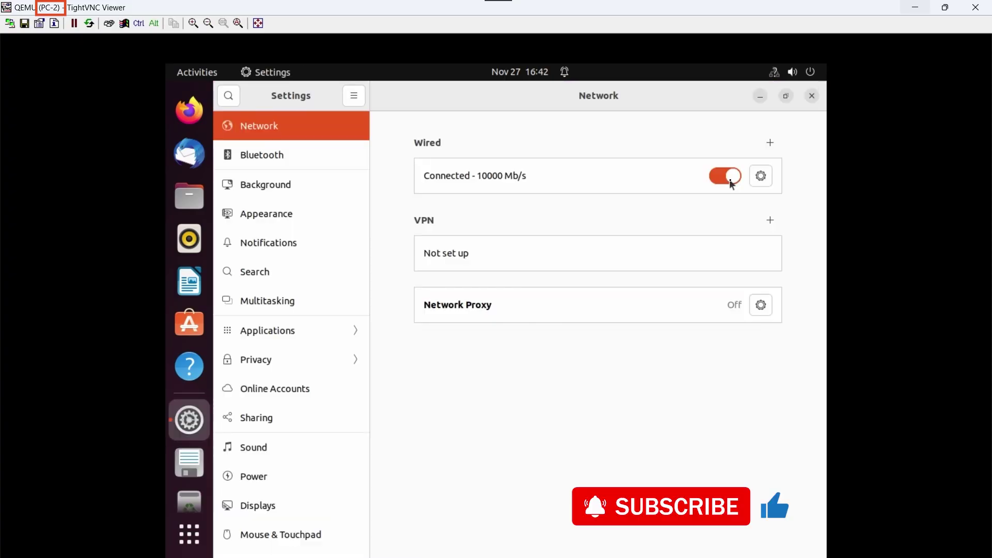
left_click(760, 175)
left_click_drag(438, 261, 529, 261)
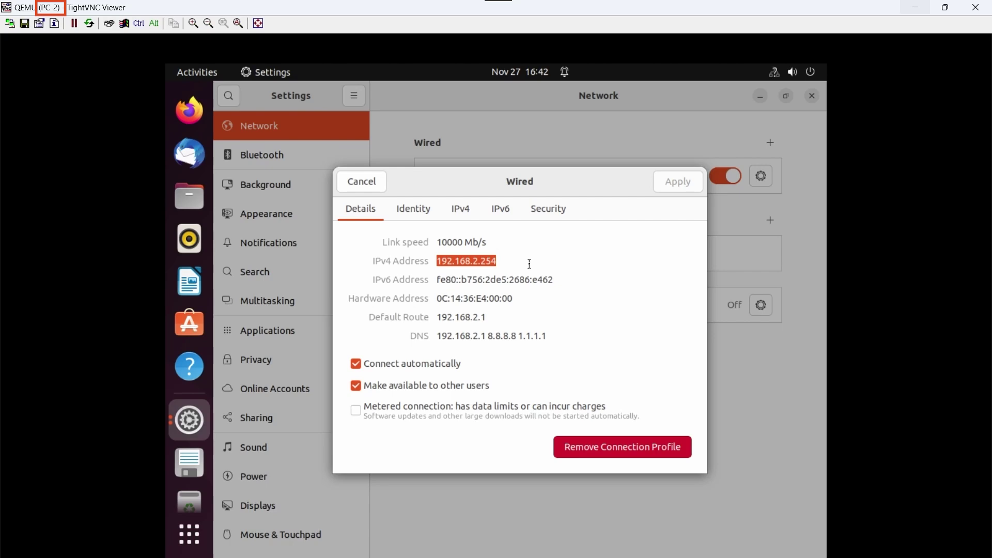
mouse_move(556, 556)
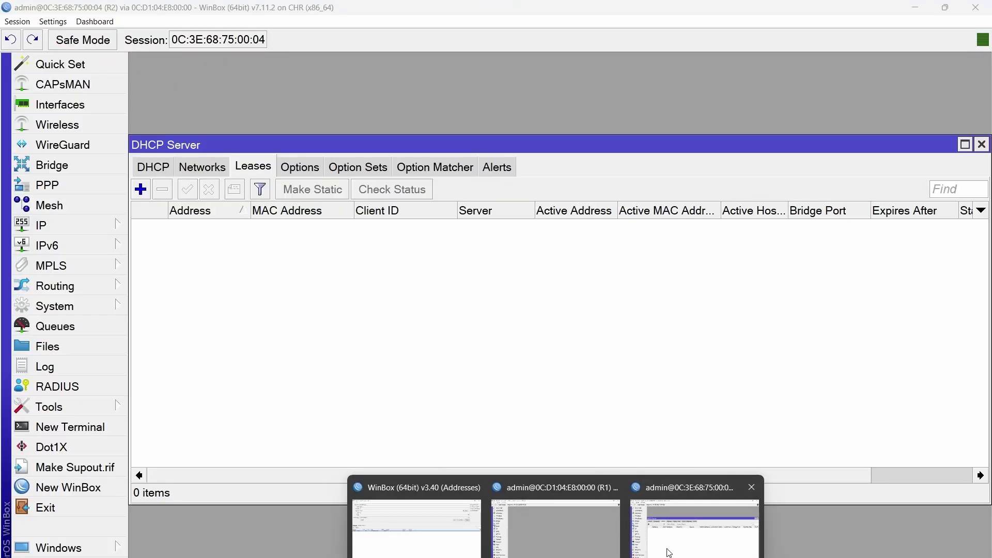
left_click(670, 548)
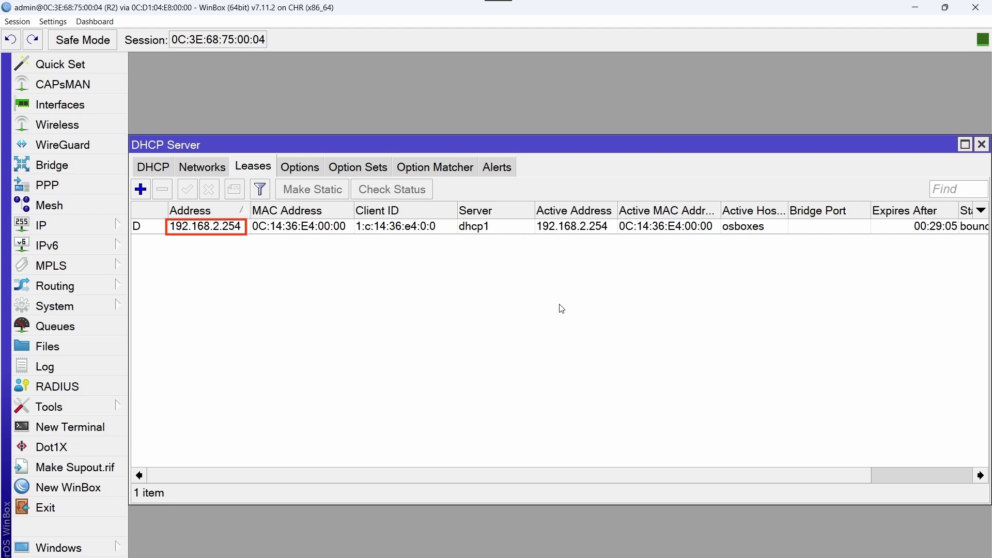
Back on PC-2's screen, close the Wired connection details and the Settings window
left_click(783, 517)
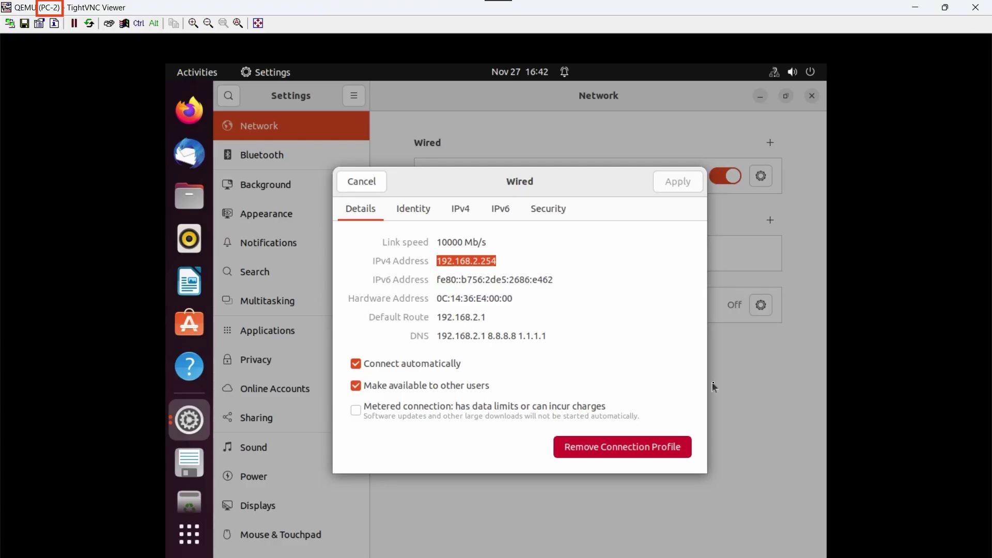
left_click(367, 187)
left_click(812, 96)
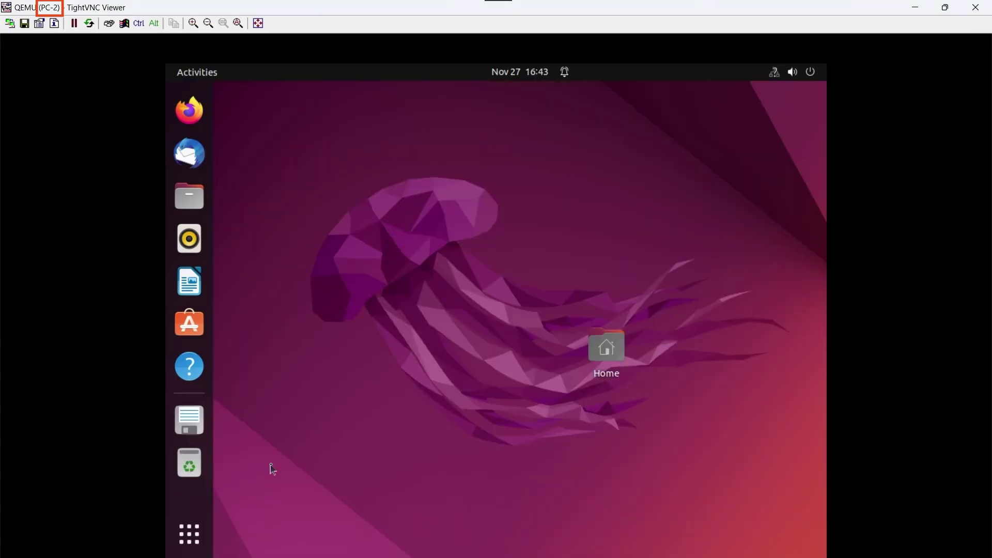
Launch a maximized terminal on PC-2 and start pinging 8.8.8.8
left_click(197, 533)
left_click(729, 254)
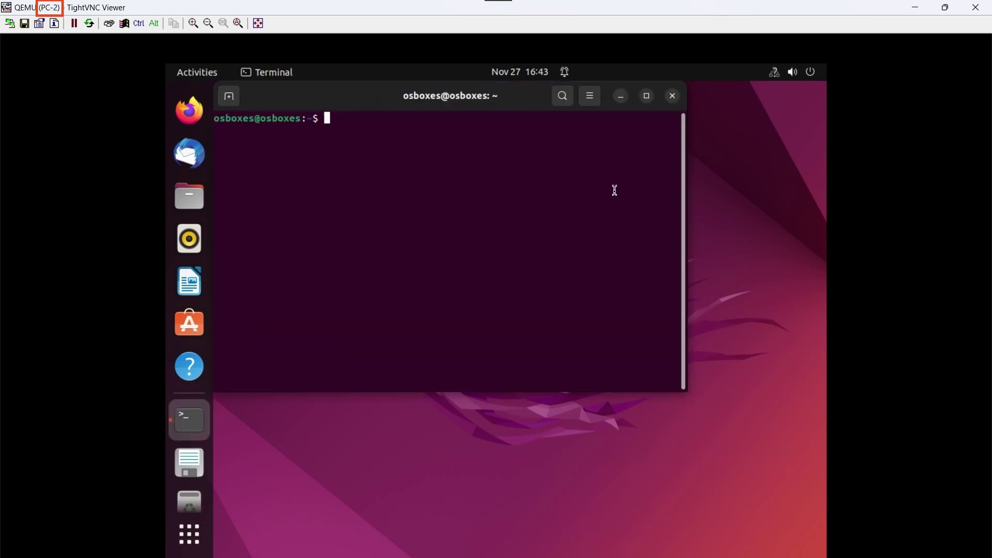
left_click(647, 96)
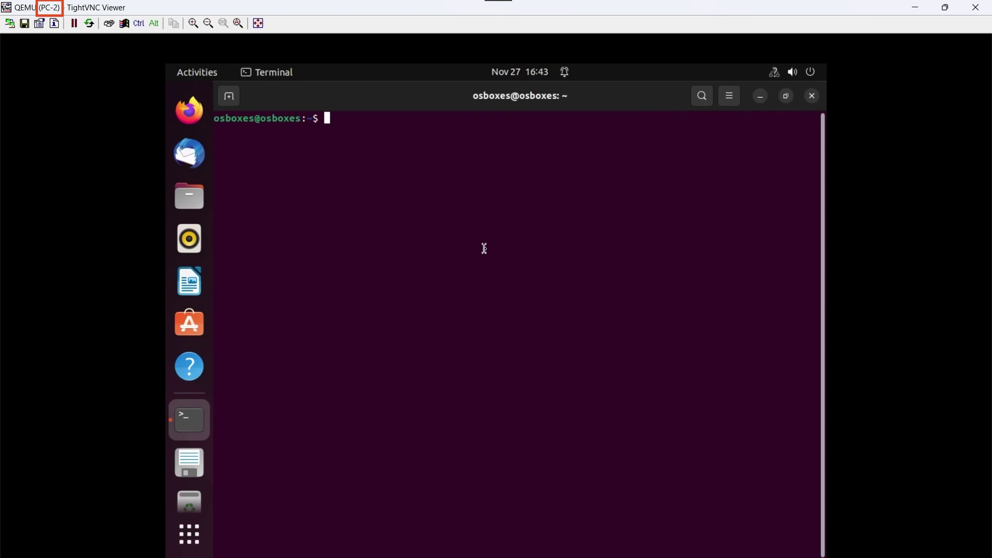
type("ping 8.8.8.8")
key("Return")
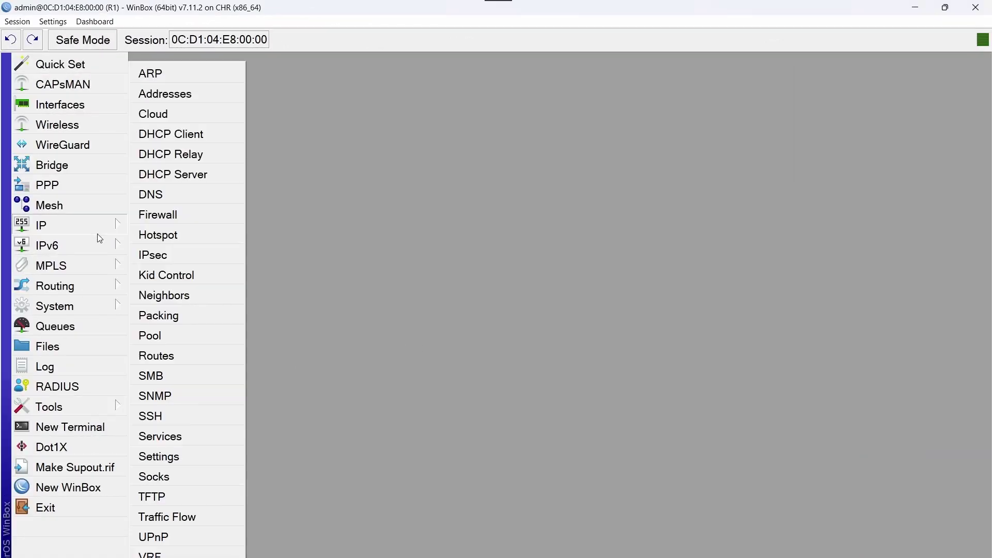
In R1's IP Routes, add a route with Dst. Address 192.168.2.0/24 and Gateway 172.168.1.2
left_click(97, 234)
left_click(210, 360)
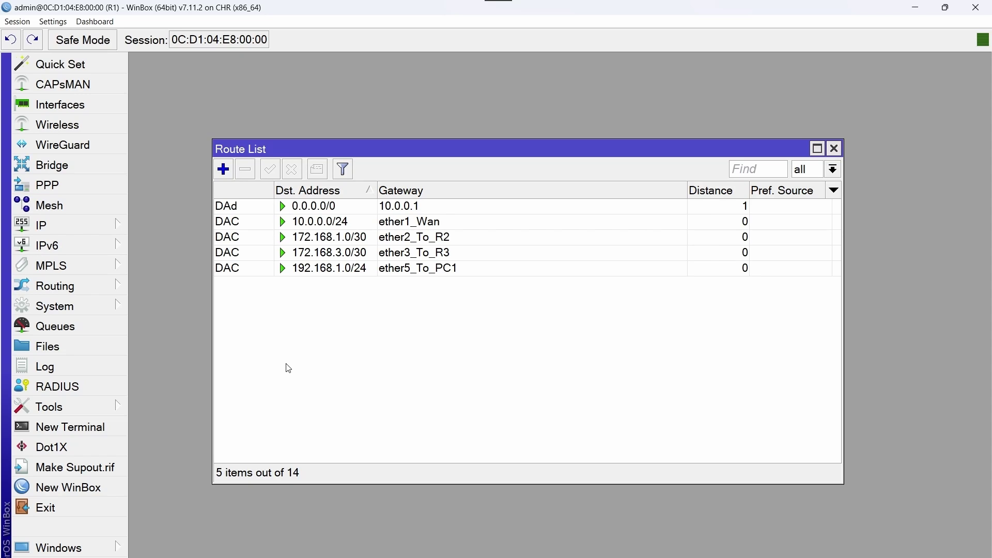
left_click(223, 169)
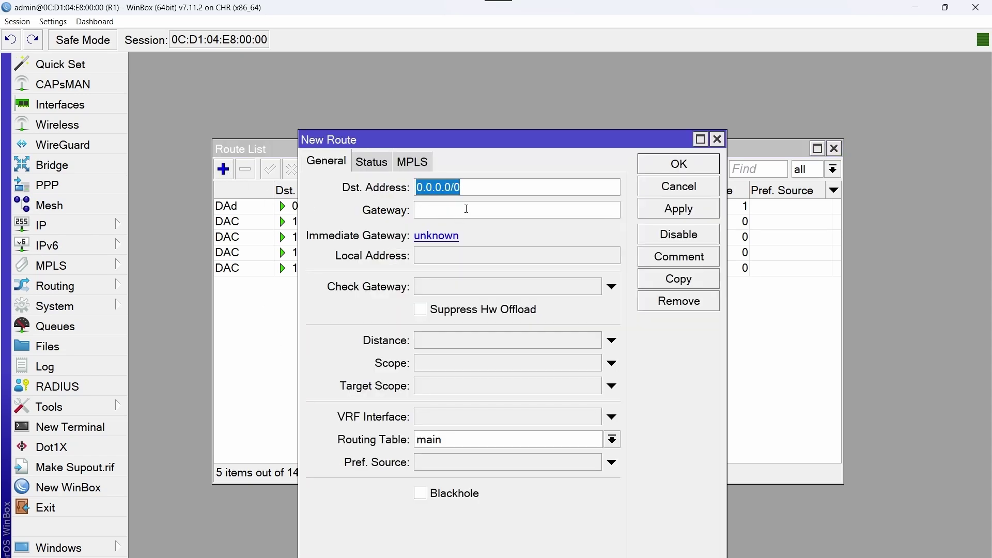
key("BackSpace")
type("192.168")
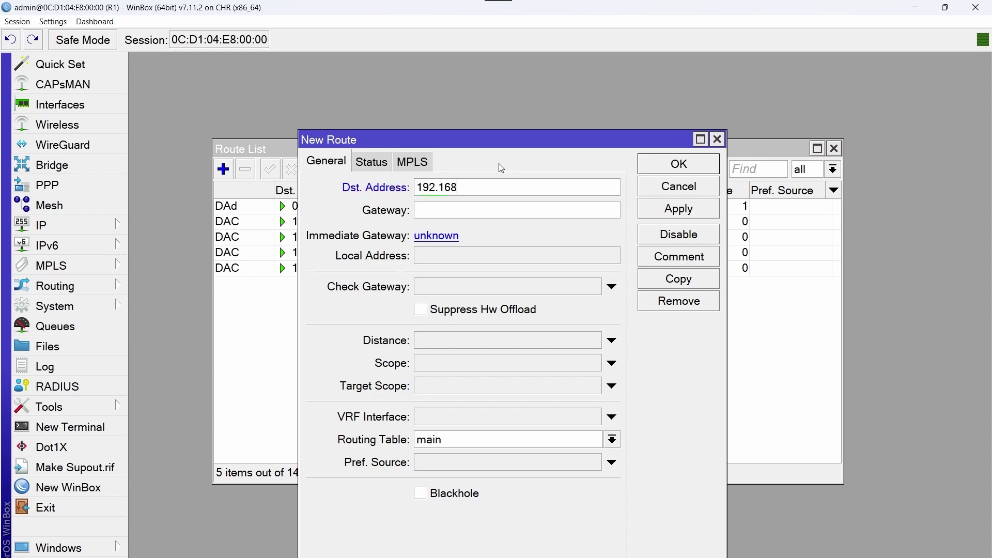
type(".2.0/24172")
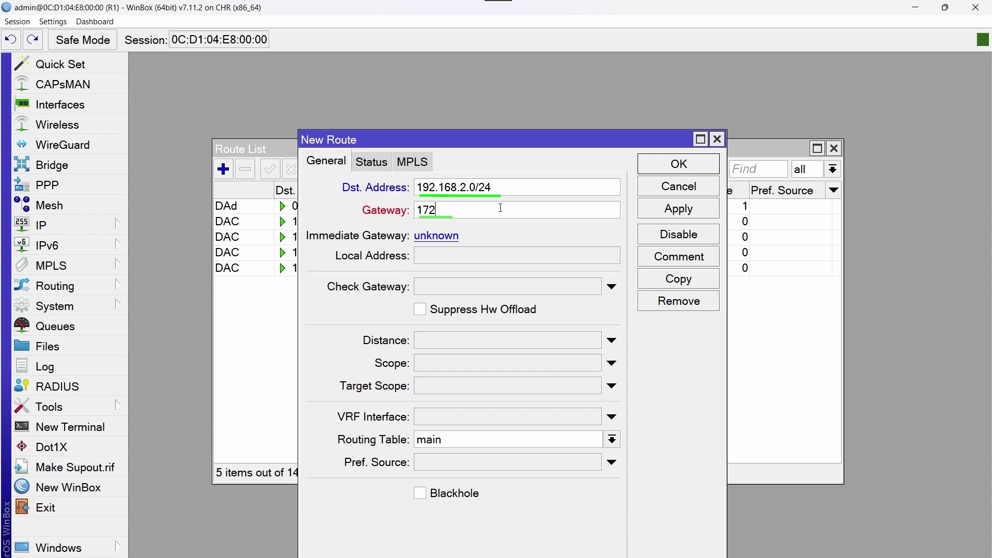
type(".168.1.2")
Comment the new route 'Route for PC2' and save it
left_click(705, 260)
key("Caps_Lock")
type("Route for")
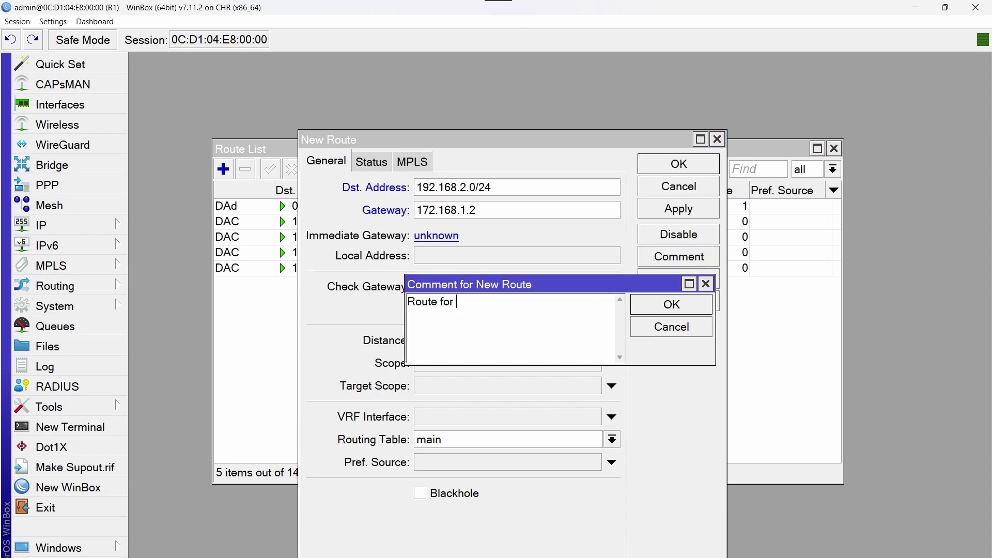
key("Caps_Lock")
type("PC2")
left_click(671, 304)
left_click(671, 171)
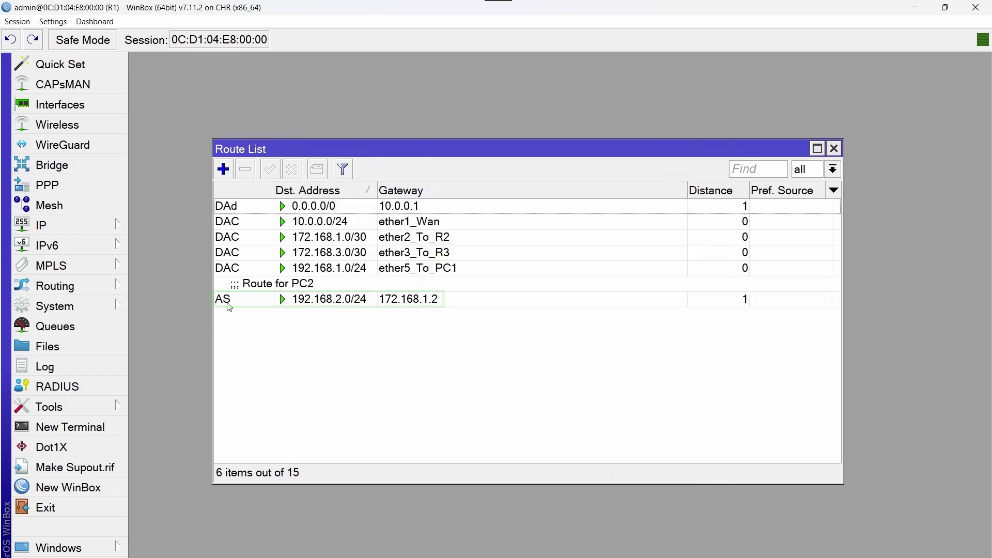
mouse_move(230, 307)
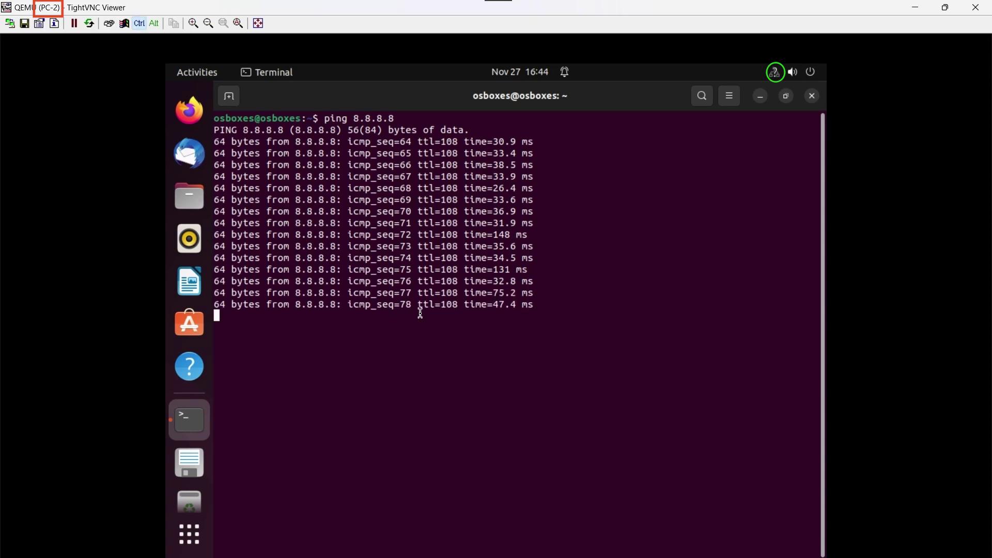
Stop PC-2's ping to 8.8.8.8 with Ctrl+C and start pinging 192.168.1.254
key("ctrl+c")
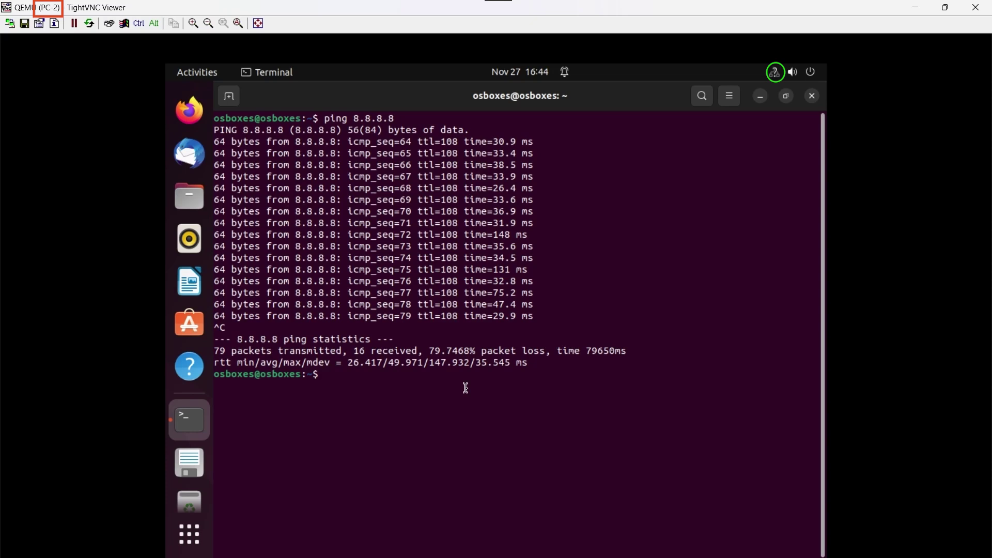
key("Caps_Lock")
type("ping 192.168.1.254")
key("Return")
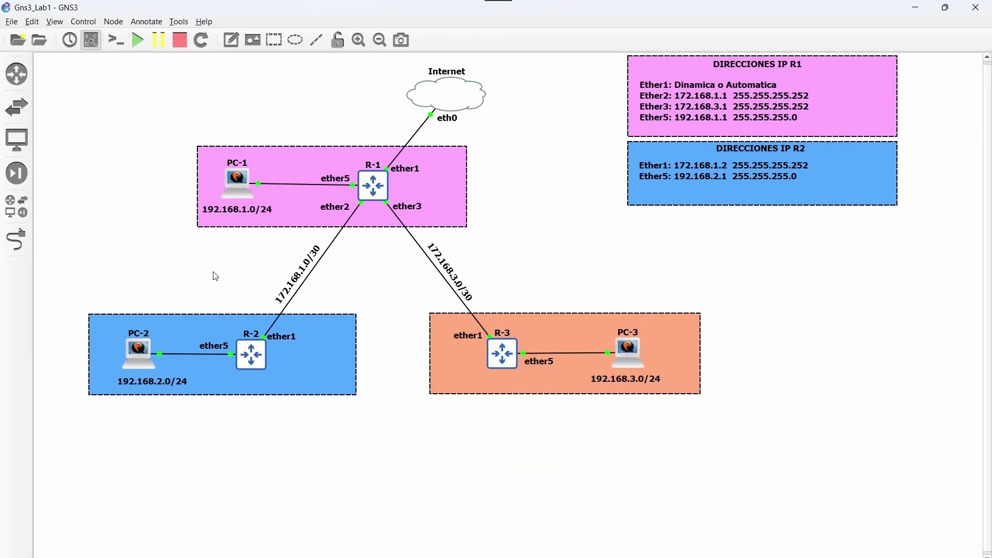
From PC-1's console in GNS3, ping PC-2 at 192.168.2.254
right_click(234, 186)
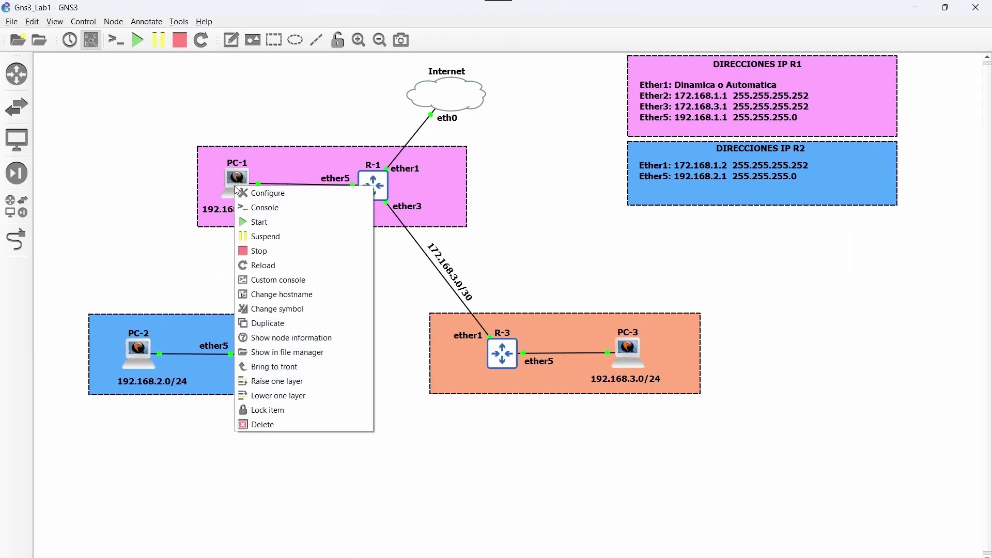
left_click(285, 215)
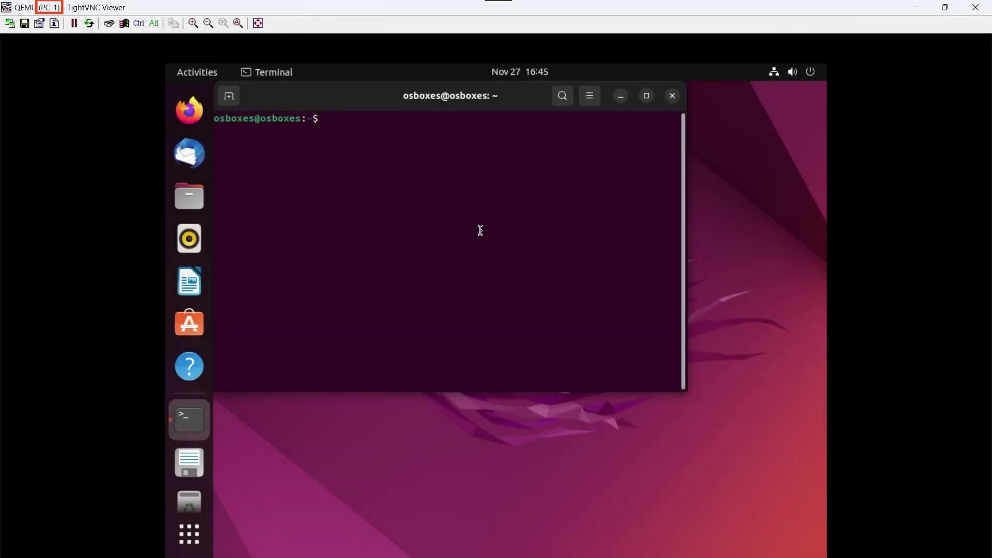
type("ping 192.168.2.2")
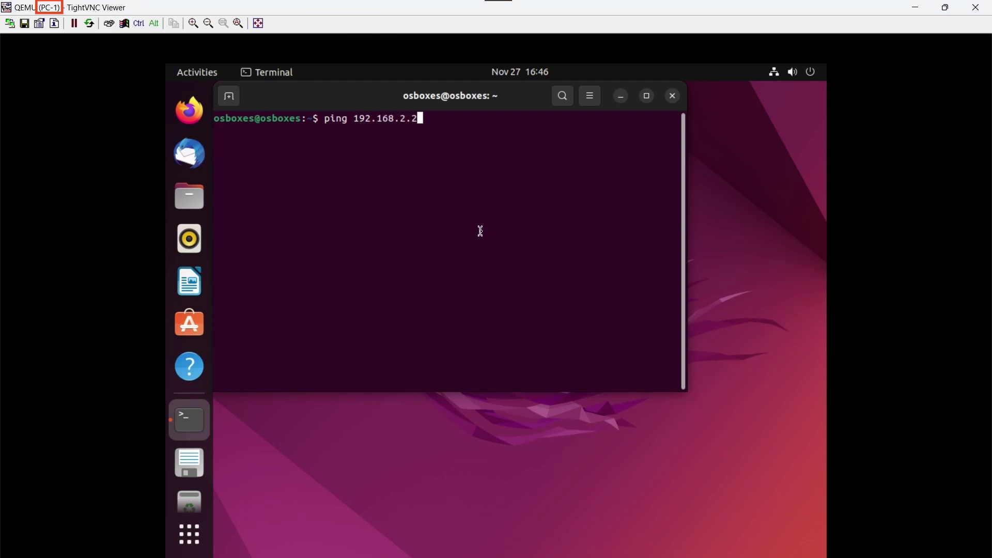
type("54")
key("Return")
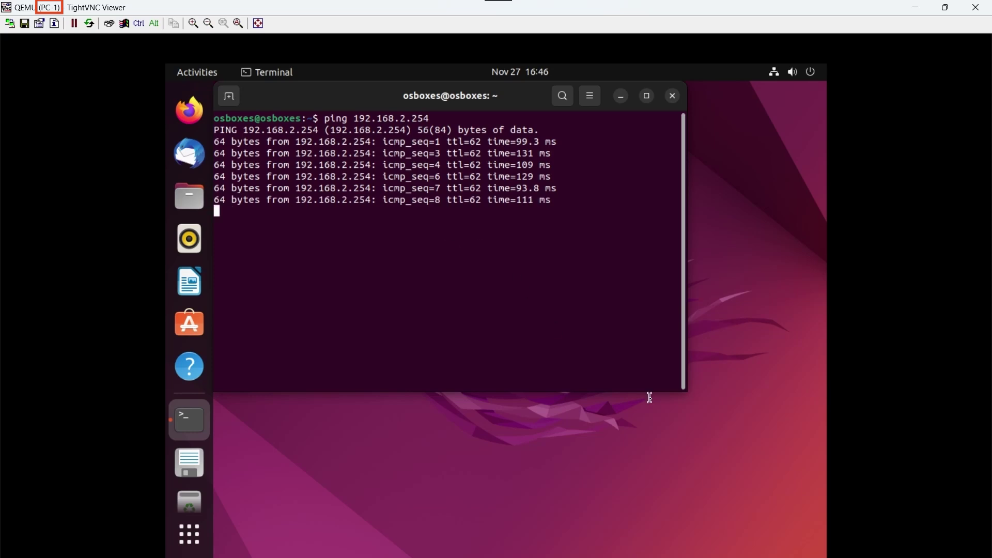
Switch back to PC-2's TightVNC window via its taskbar preview
mouse_move(776, 556)
left_click(713, 522)
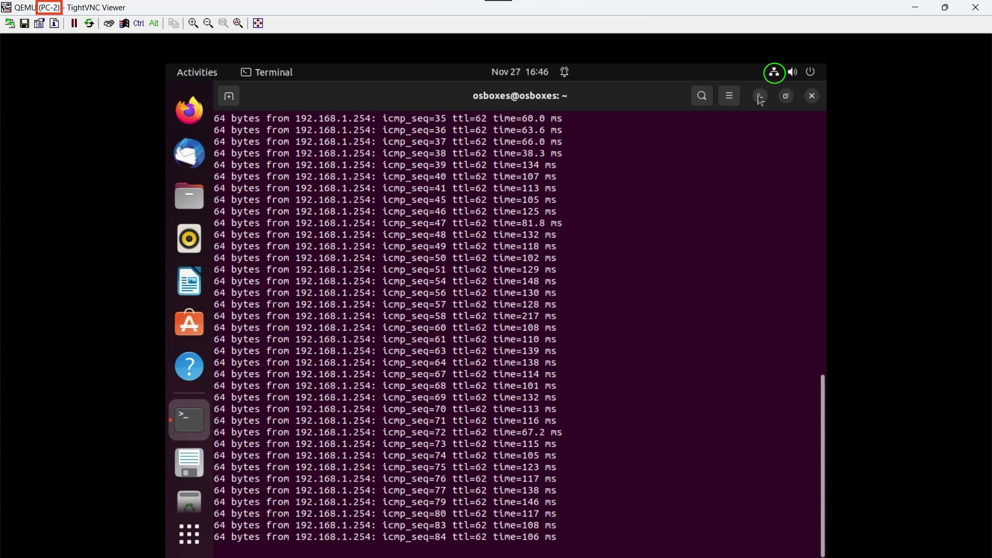
Minimize PC-2's terminal and load mikrotik.com in Firefox
left_click(761, 97)
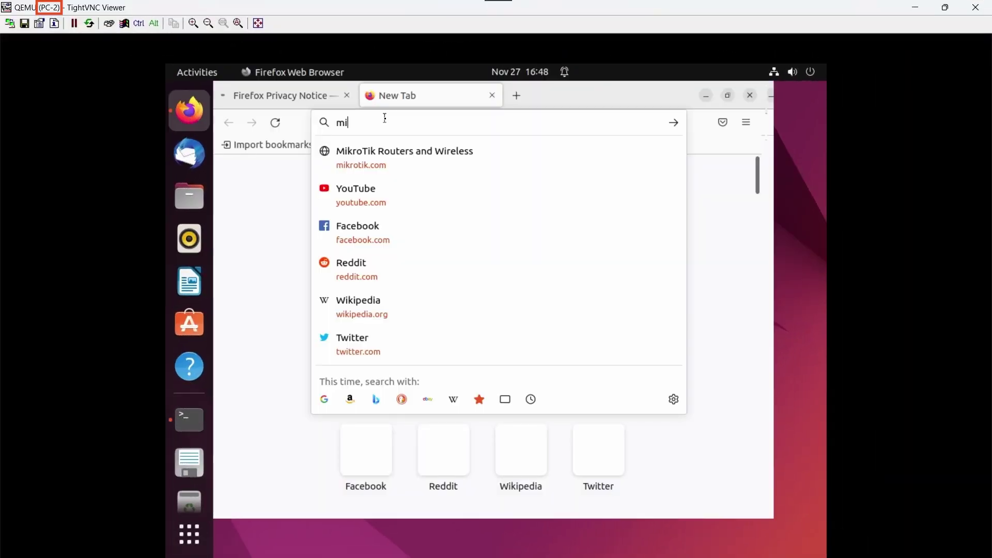
type("krotik.com")
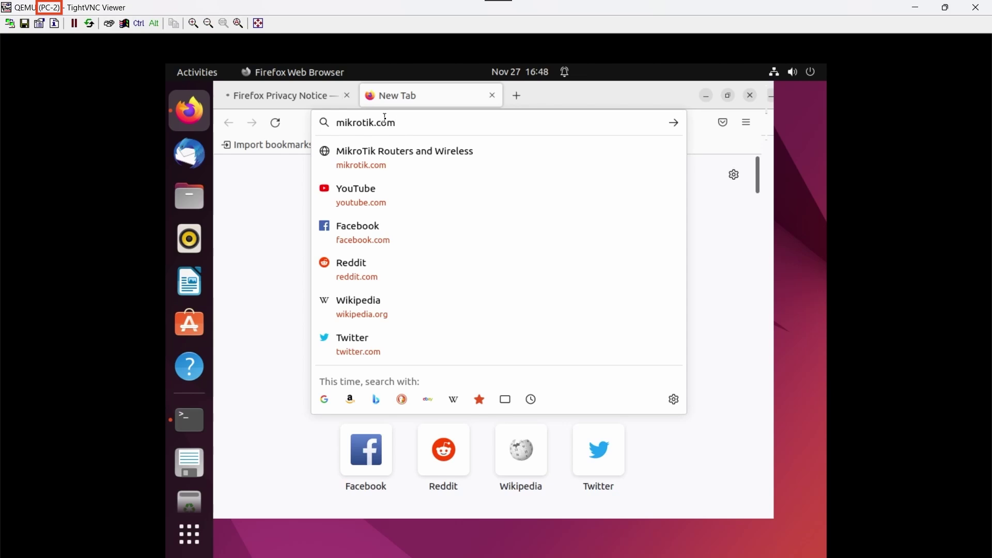
key("Return")
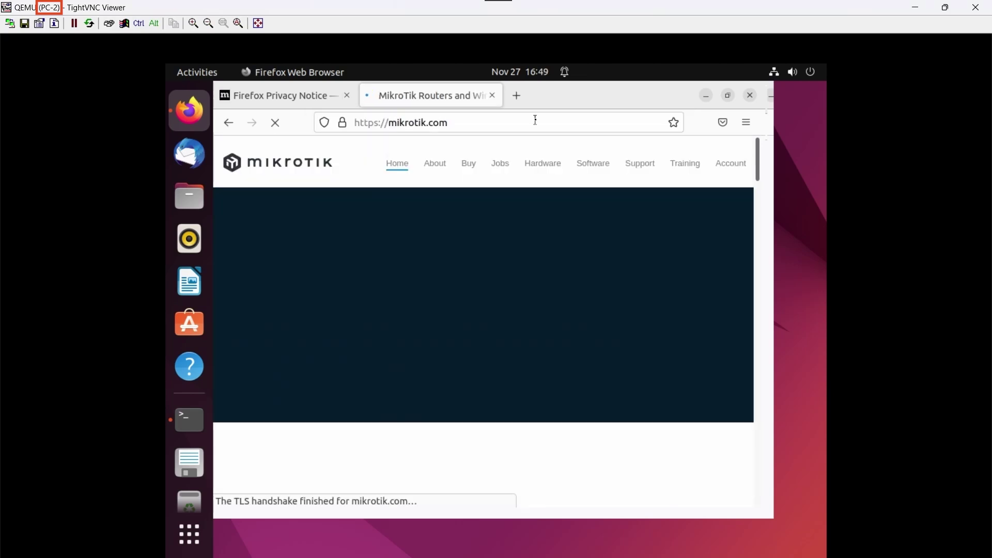